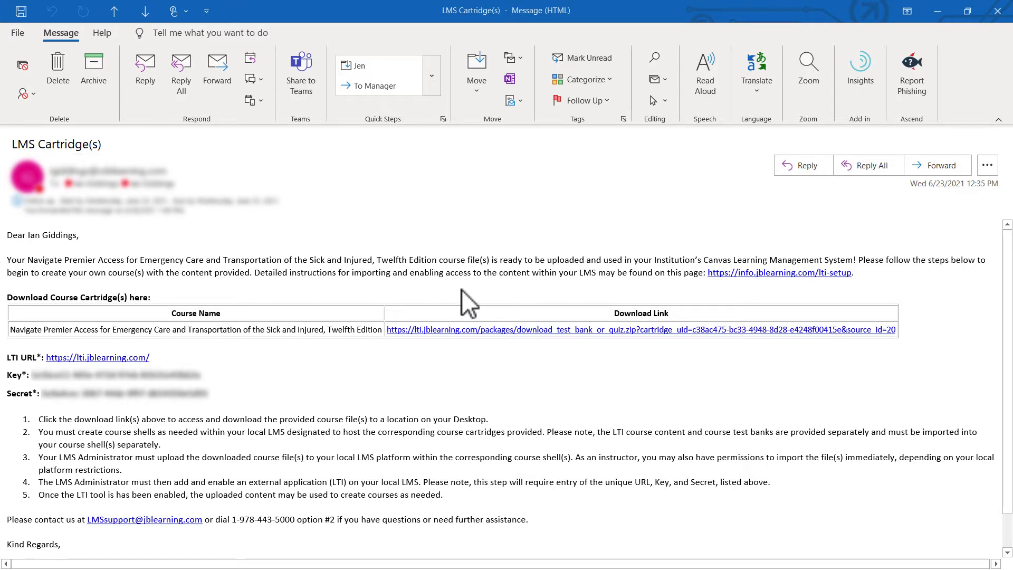
Open the LTI setup help page linked in the LMS Cartridge(s) email and look through its LMS instructions.
left_click_drag(855, 274, 774, 272)
left_click(775, 274)
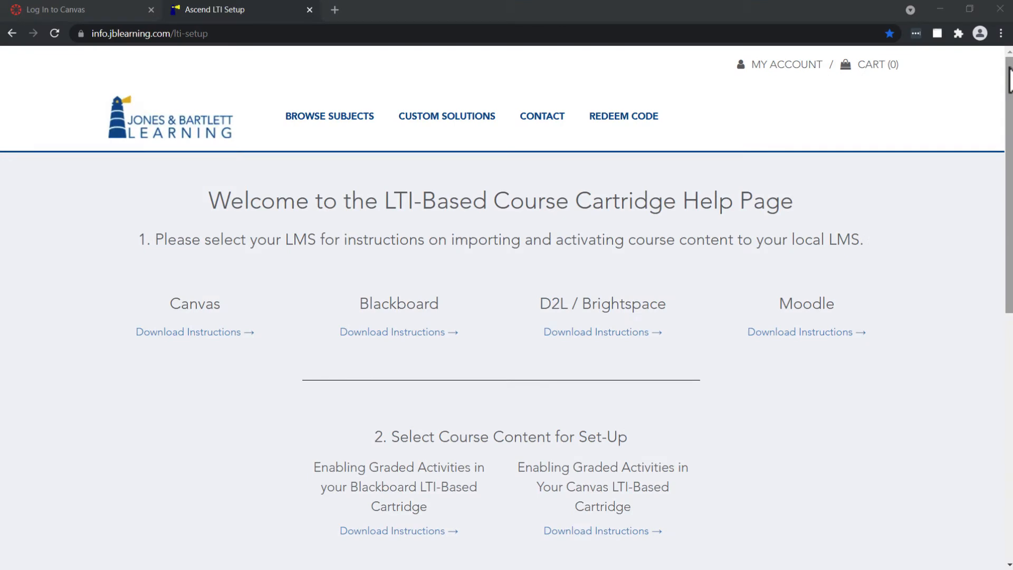
left_click_drag(1009, 74, 990, 223)
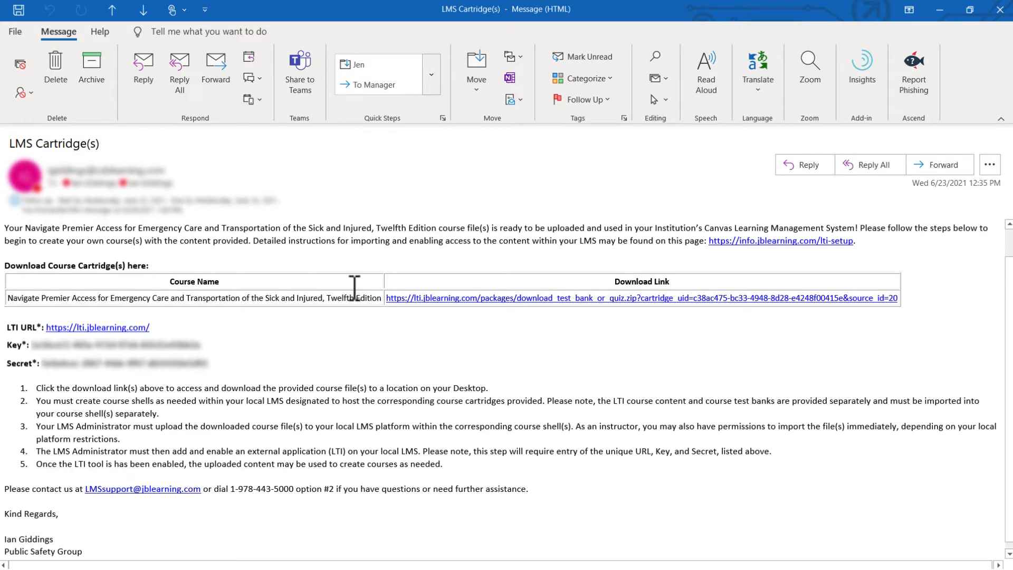
Download the Navigate Premier Access course cartridge from the email's download link and check the .imscc file in its folder.
left_click(518, 299)
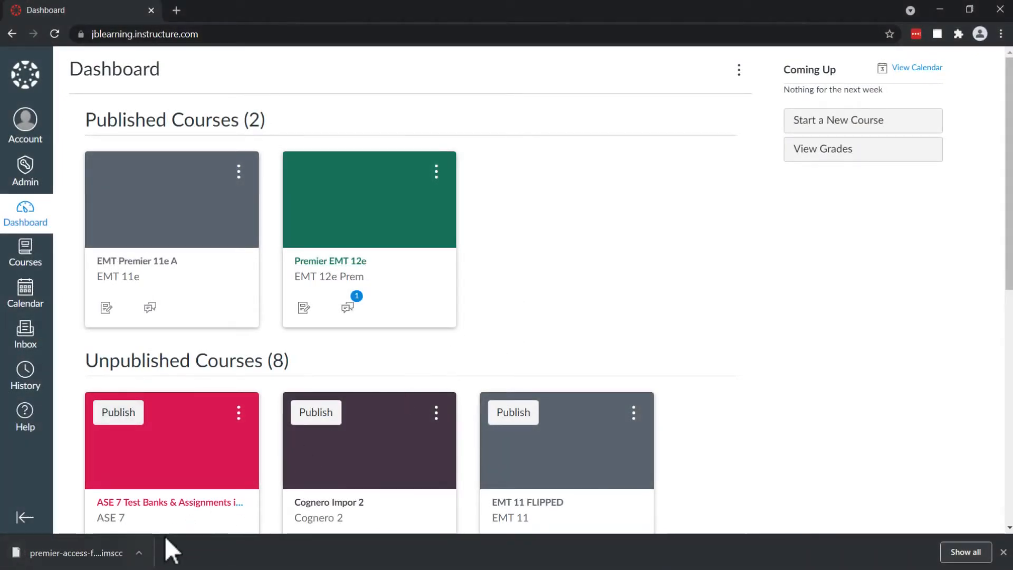
left_click(138, 554)
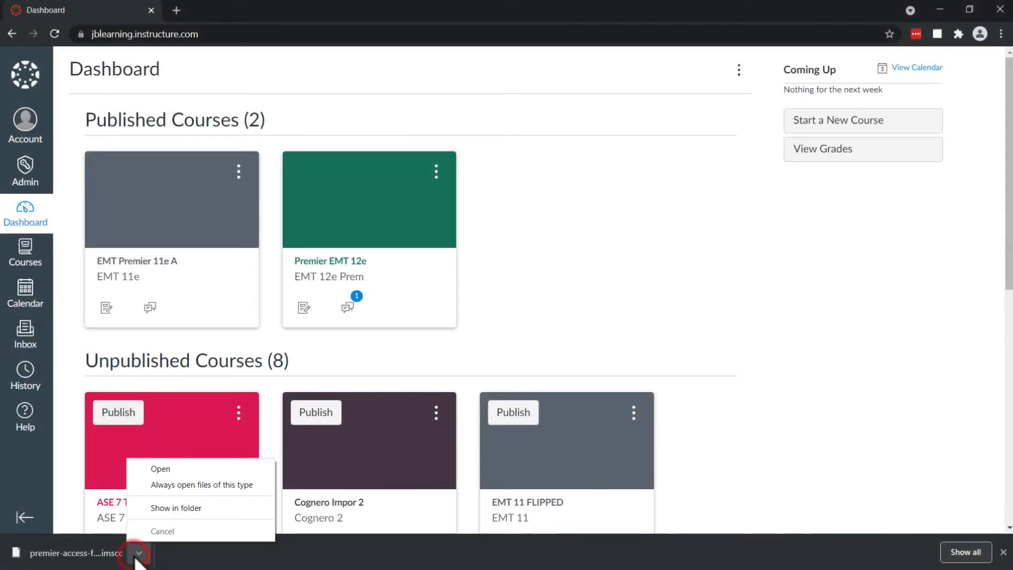
left_click(162, 507)
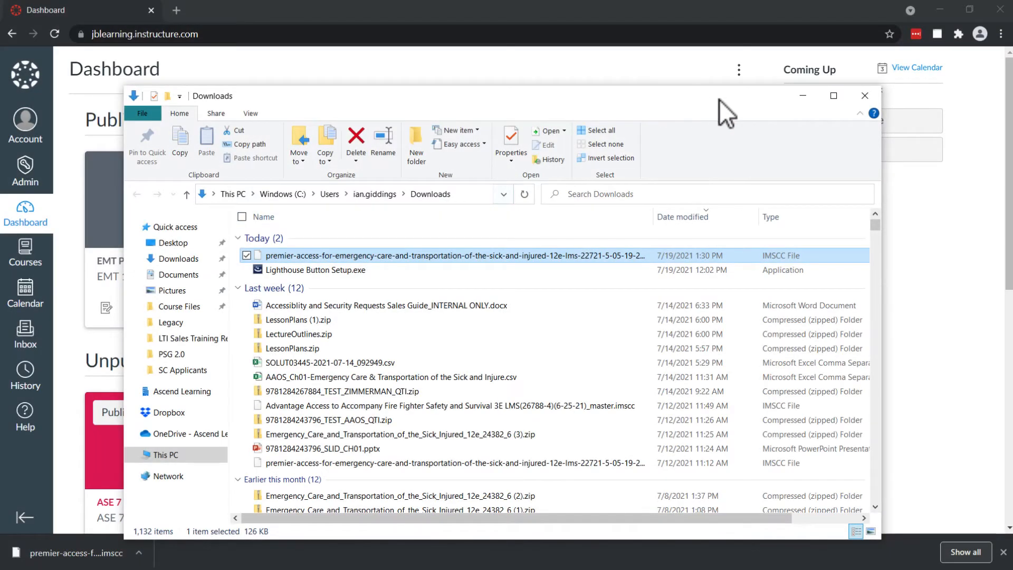
left_click(808, 98)
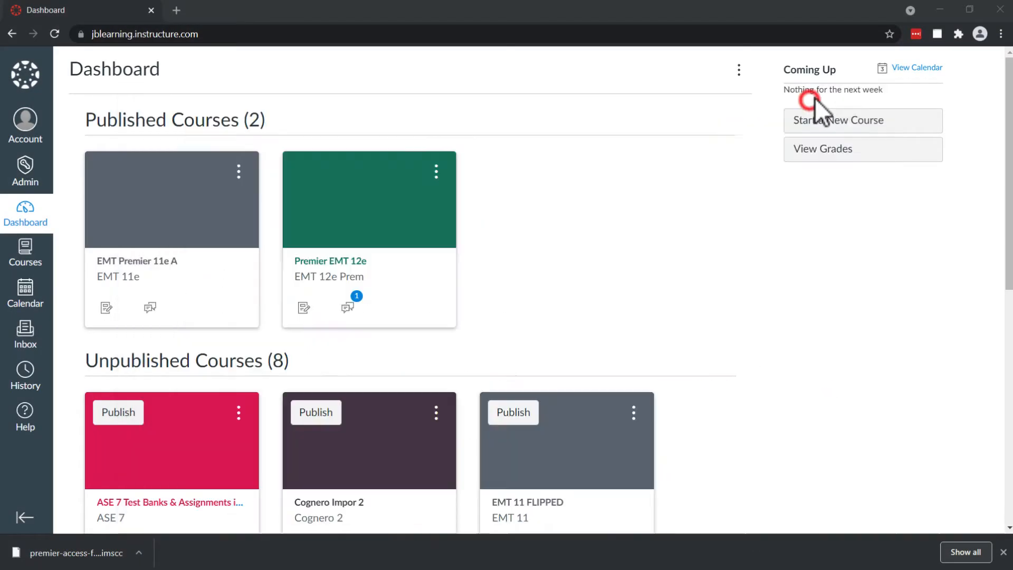
left_click(939, 12)
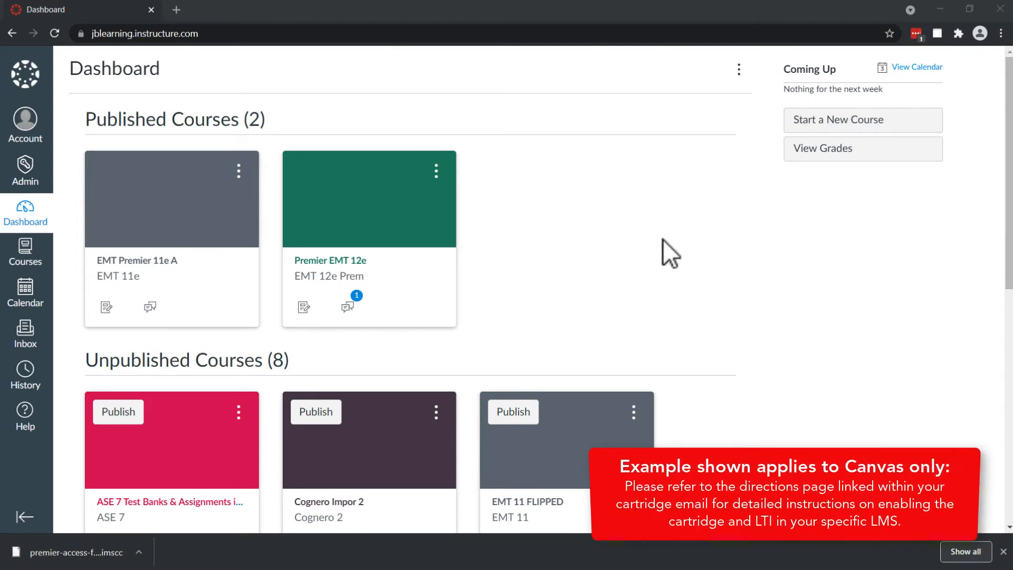
Create a new Canvas course named EMT 12 Demo.
left_click(813, 124)
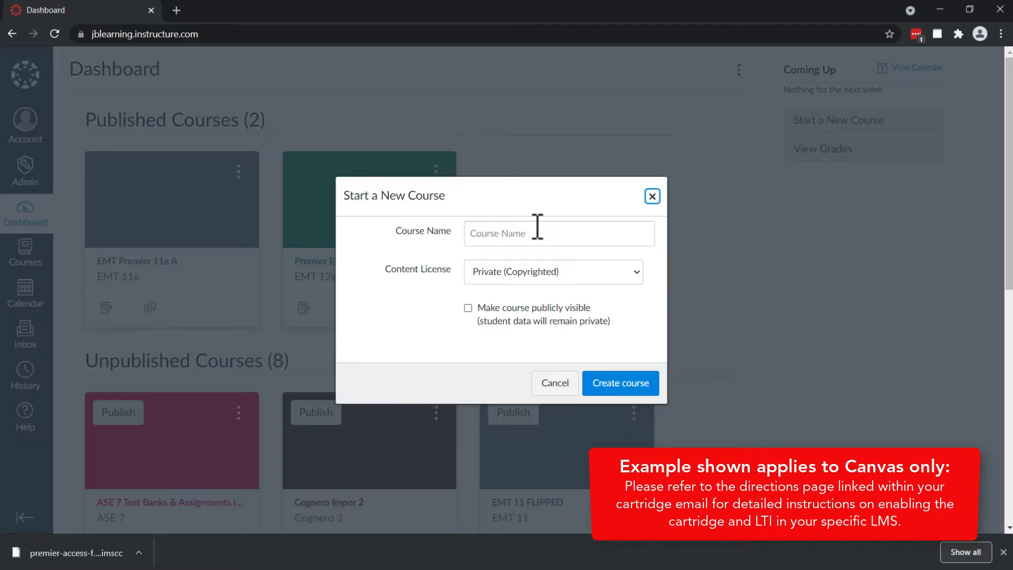
left_click(511, 234)
type("E")
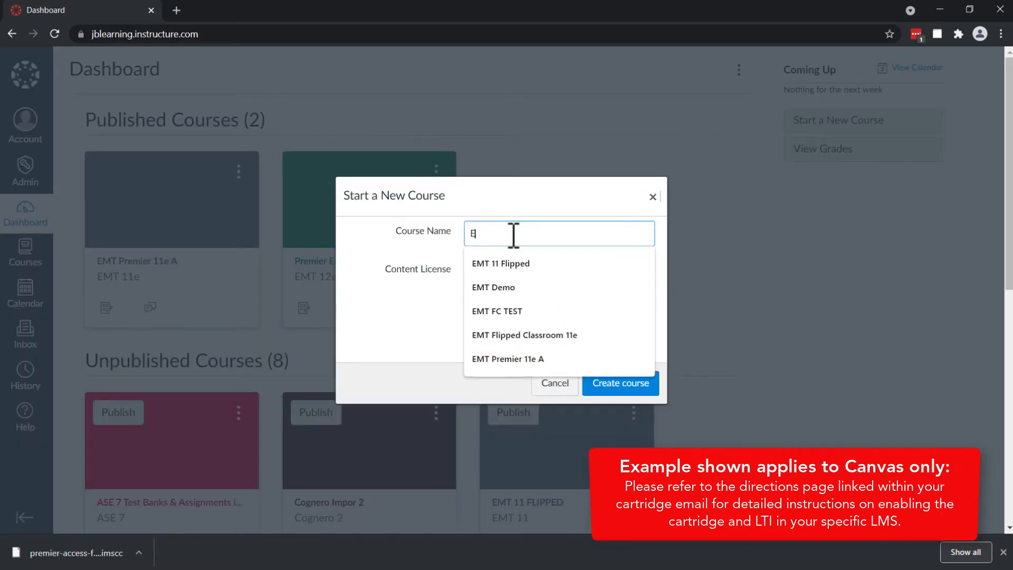
type("MT 12")
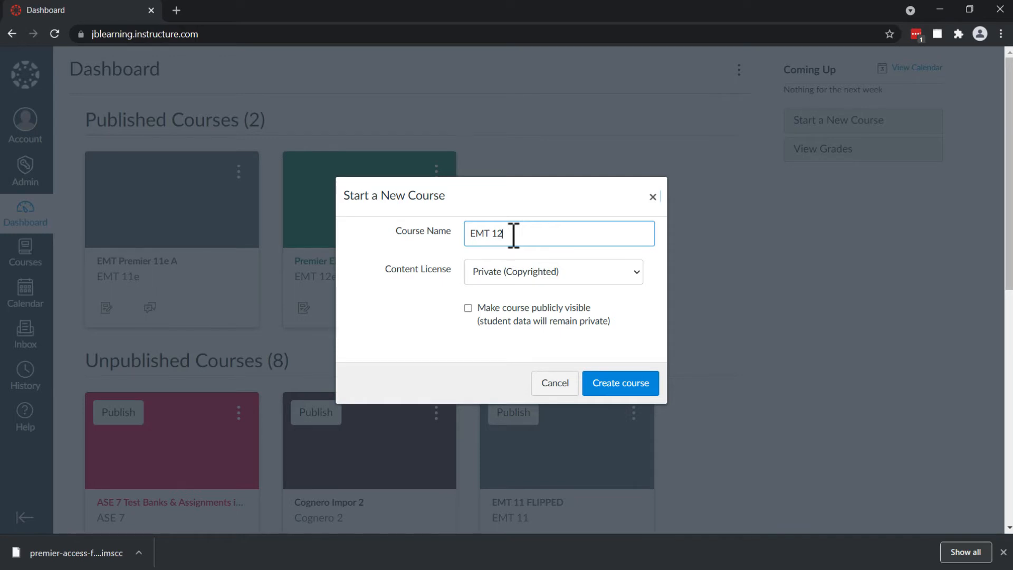
type("Demo")
left_click(621, 388)
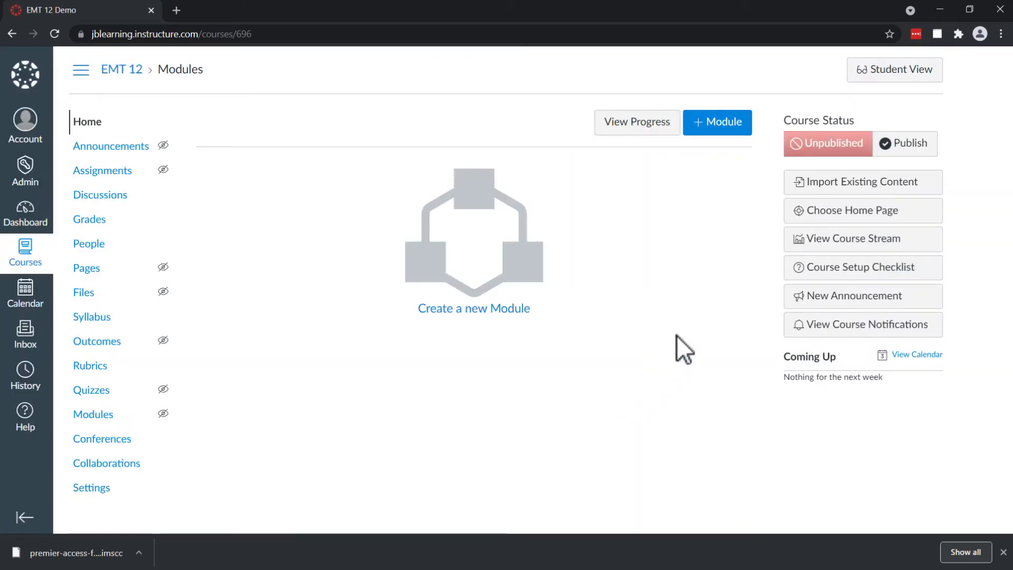
Start importing existing content into the course with Common Cartridge 1.x Package as the content type.
left_click(839, 182)
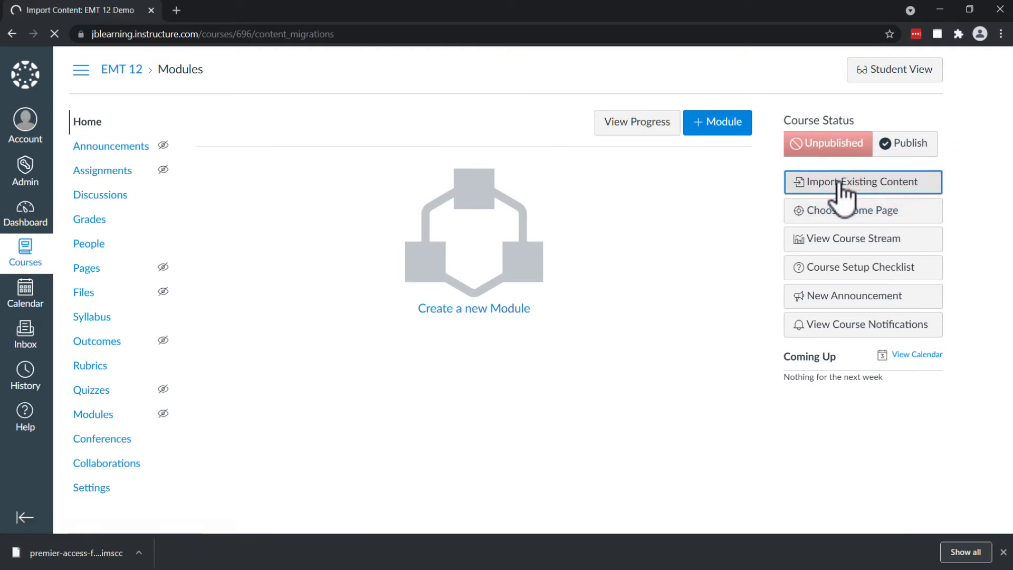
left_click(487, 160)
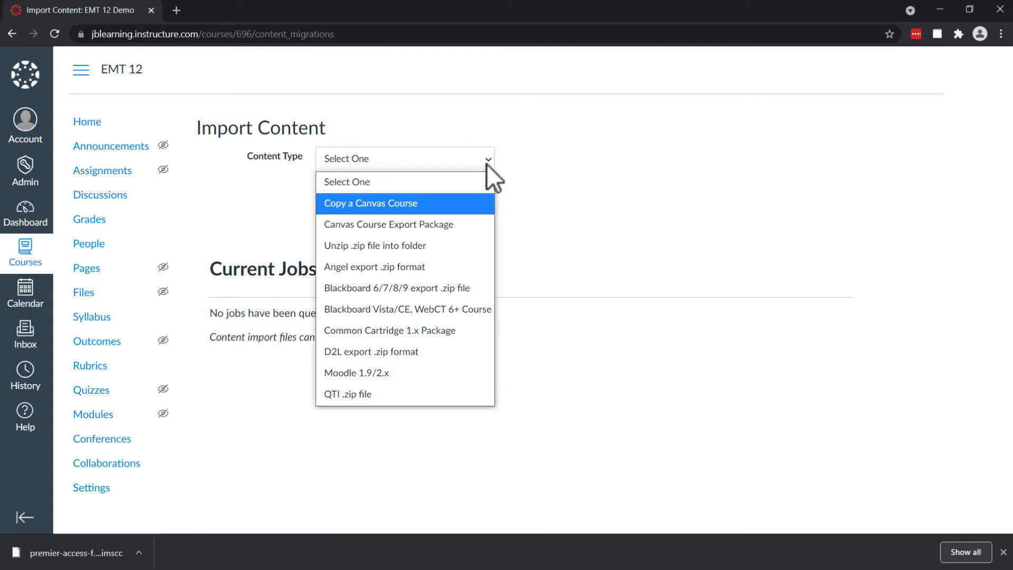
left_click(402, 331)
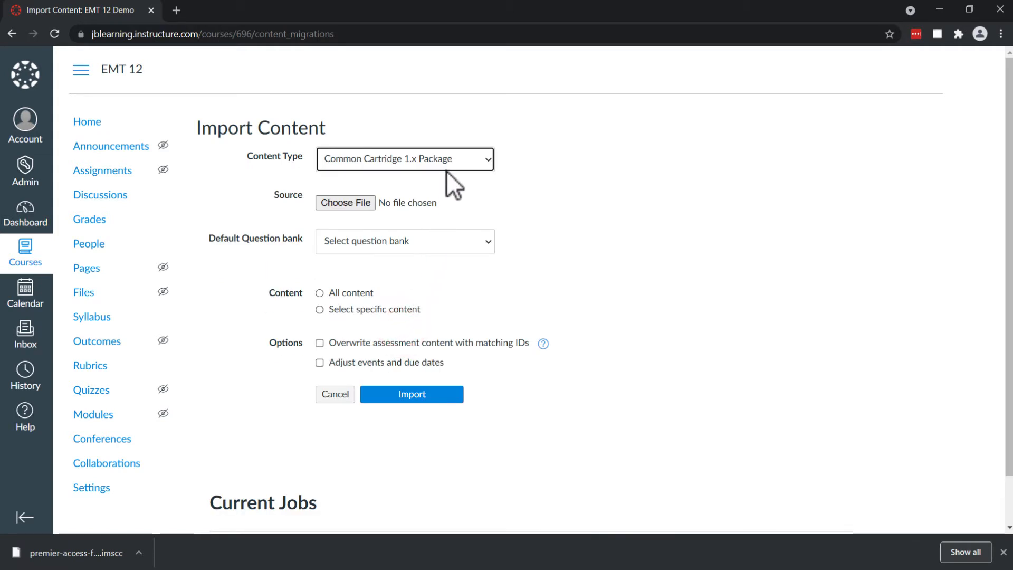
Choose today's premier-access .imscc cartridge from Downloads as the source and import all content.
left_click(328, 205)
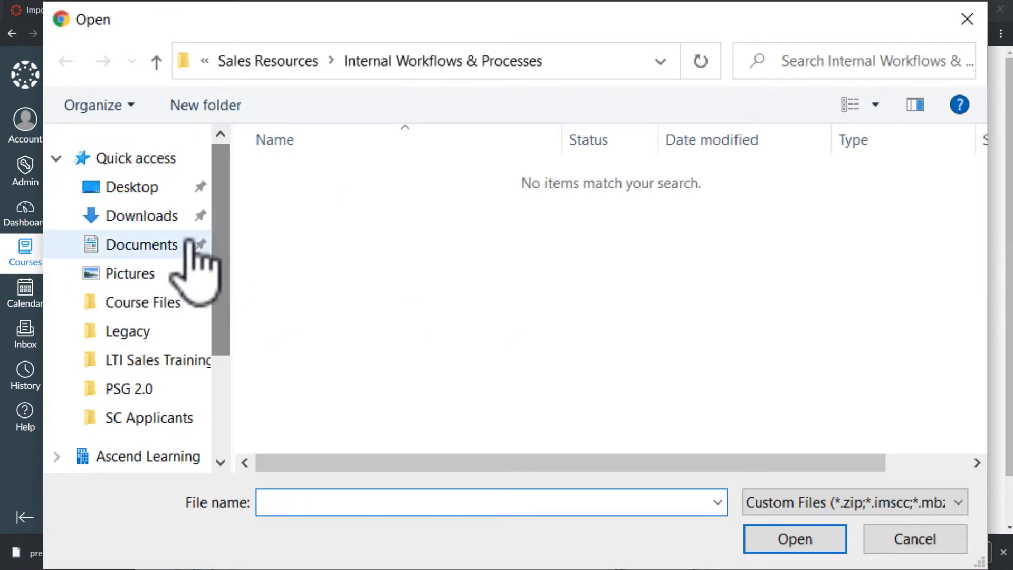
left_click(150, 217)
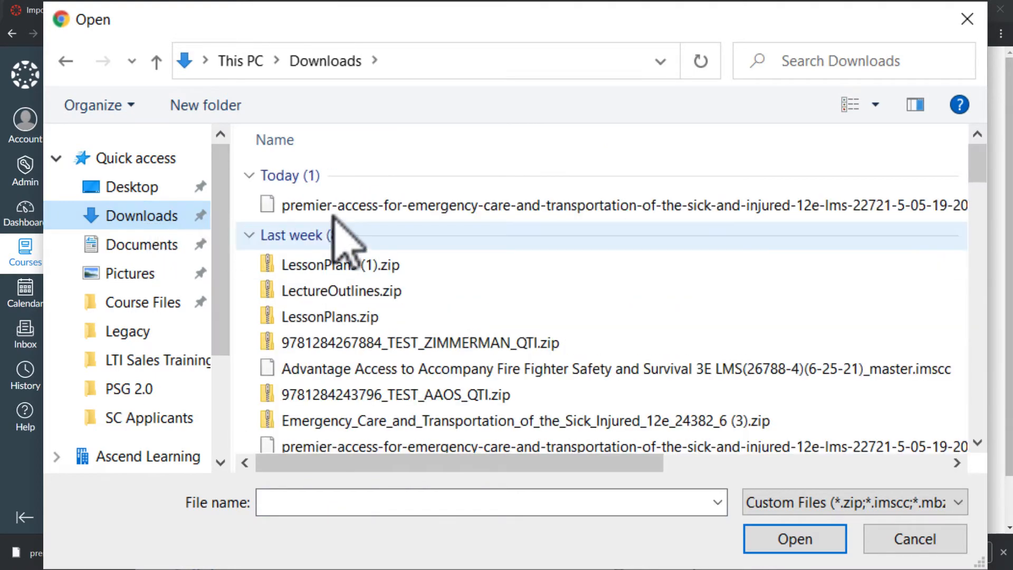
left_click(446, 210)
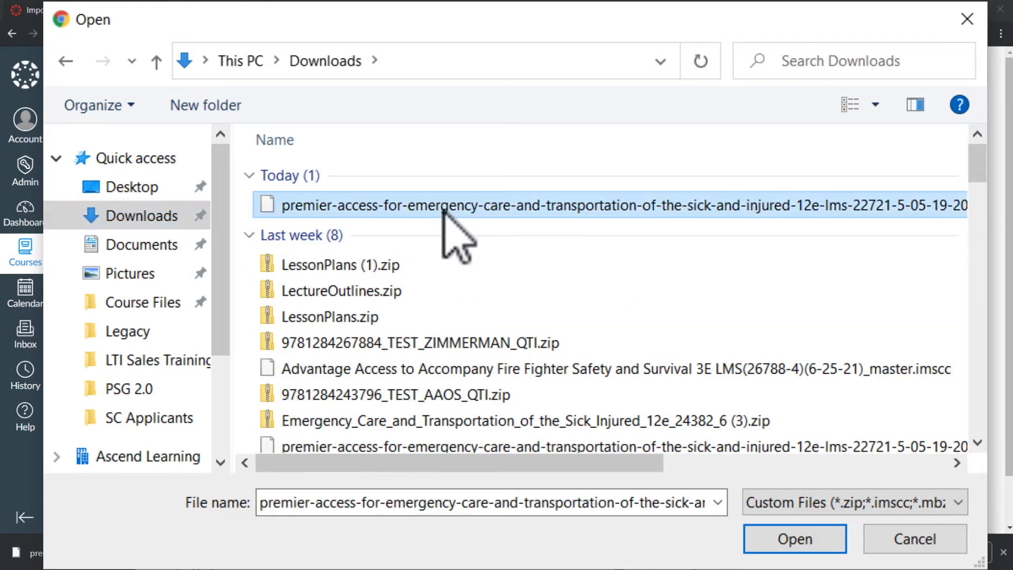
left_click(799, 540)
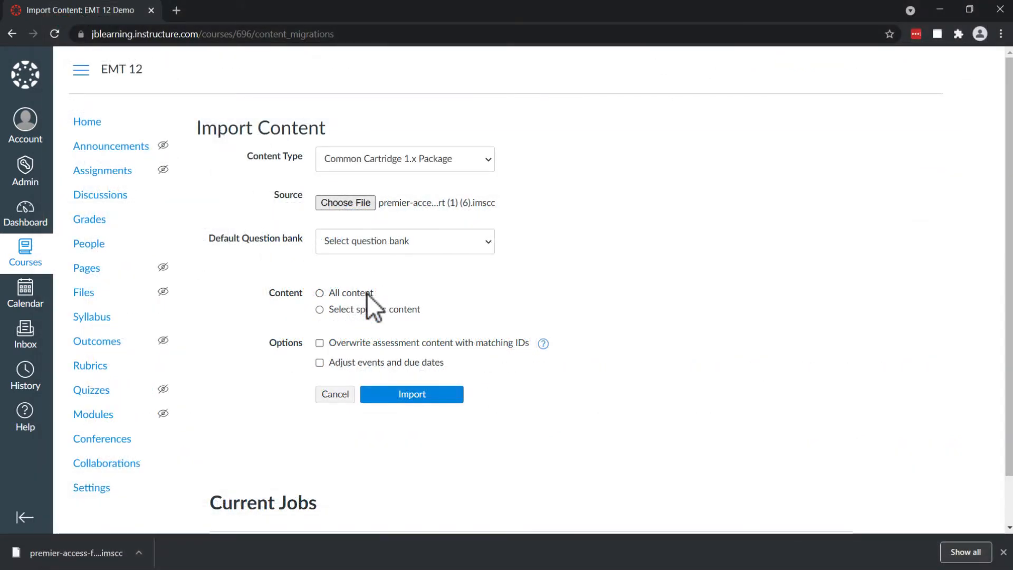
left_click(366, 293)
left_click(425, 395)
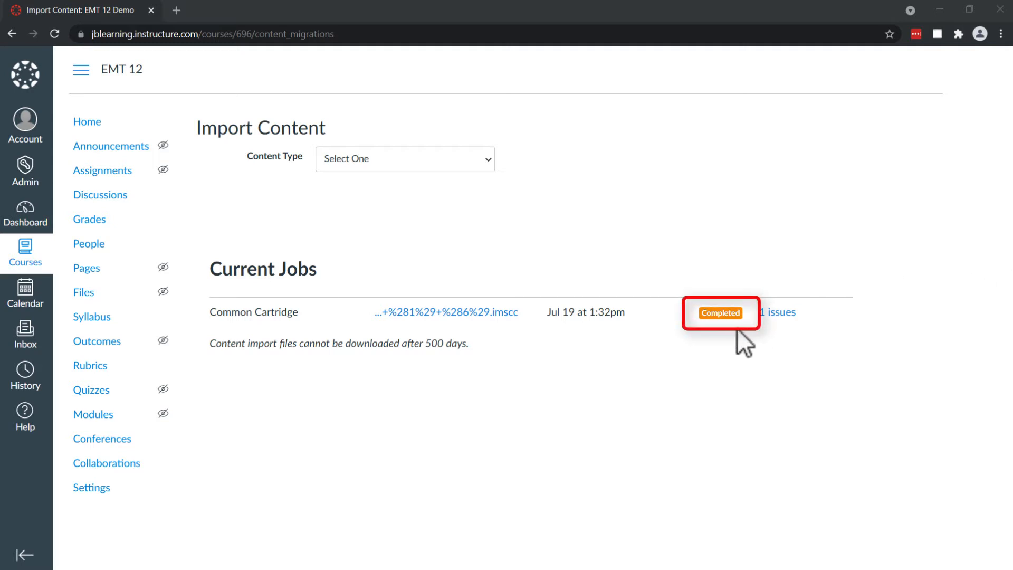
Show the import job's issues, and open the lti.jblearning.com external app for editing from the course's app configurations.
left_click(782, 314)
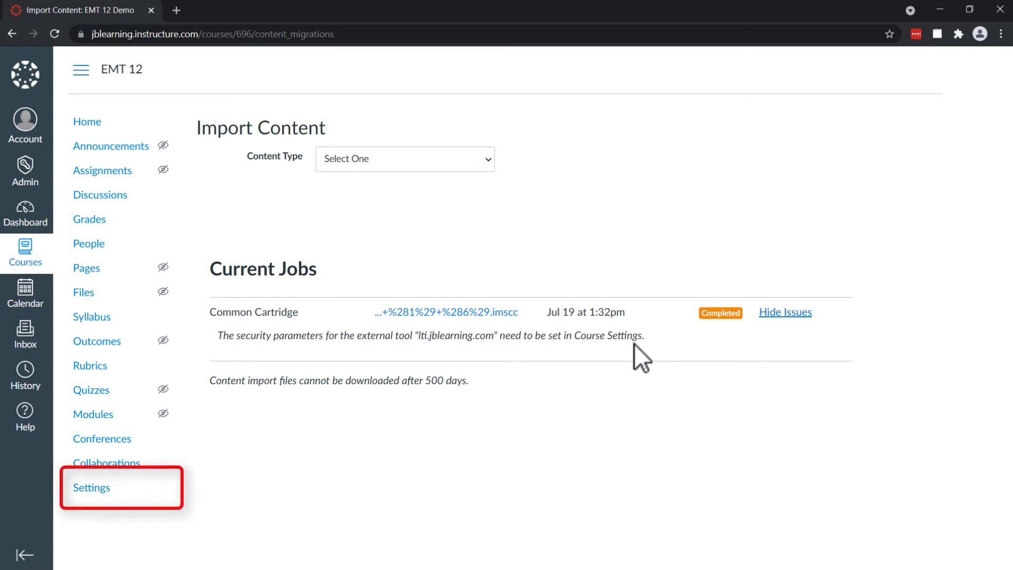
left_click(82, 487)
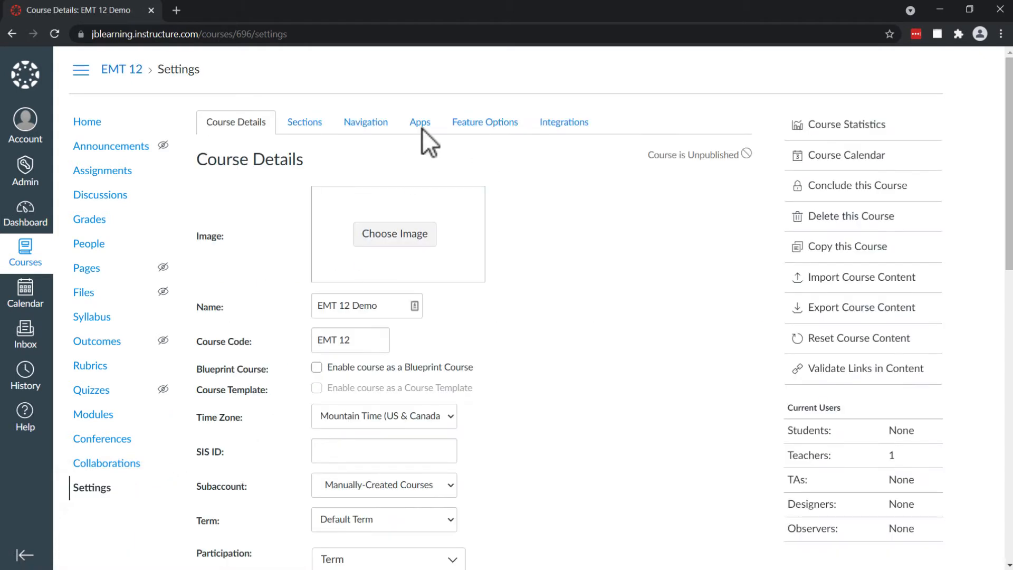
left_click(422, 126)
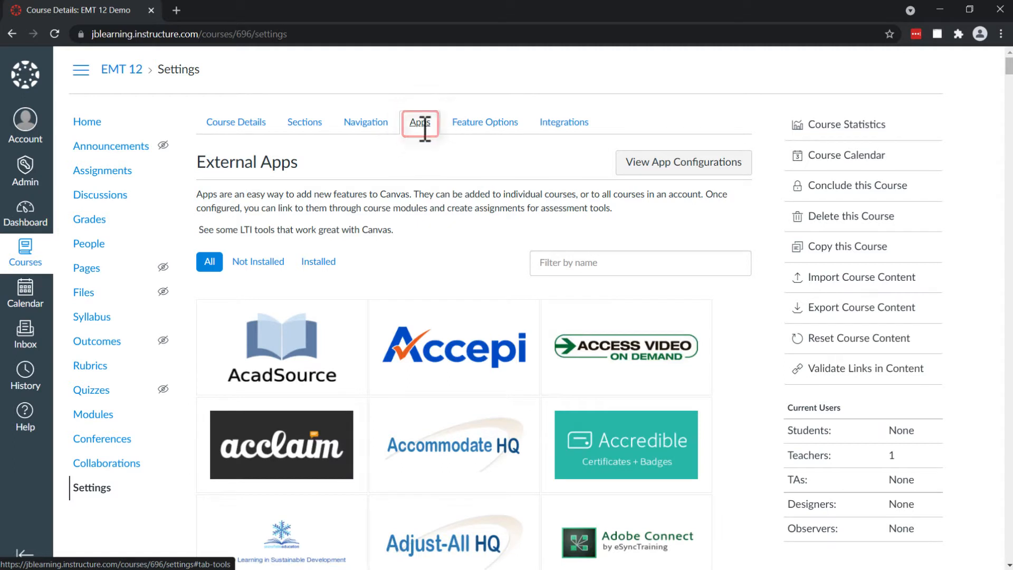
left_click(648, 168)
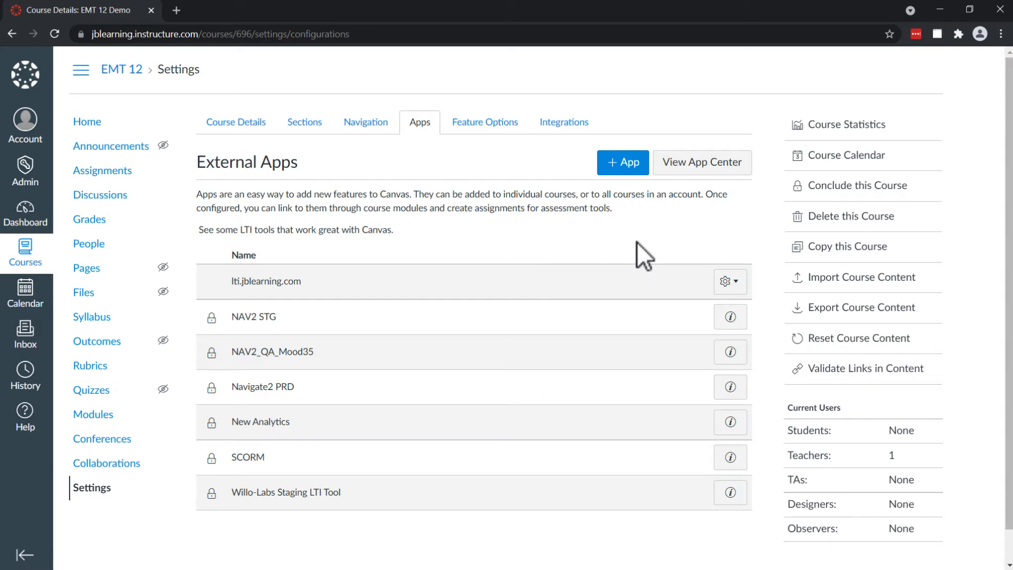
left_click(728, 280)
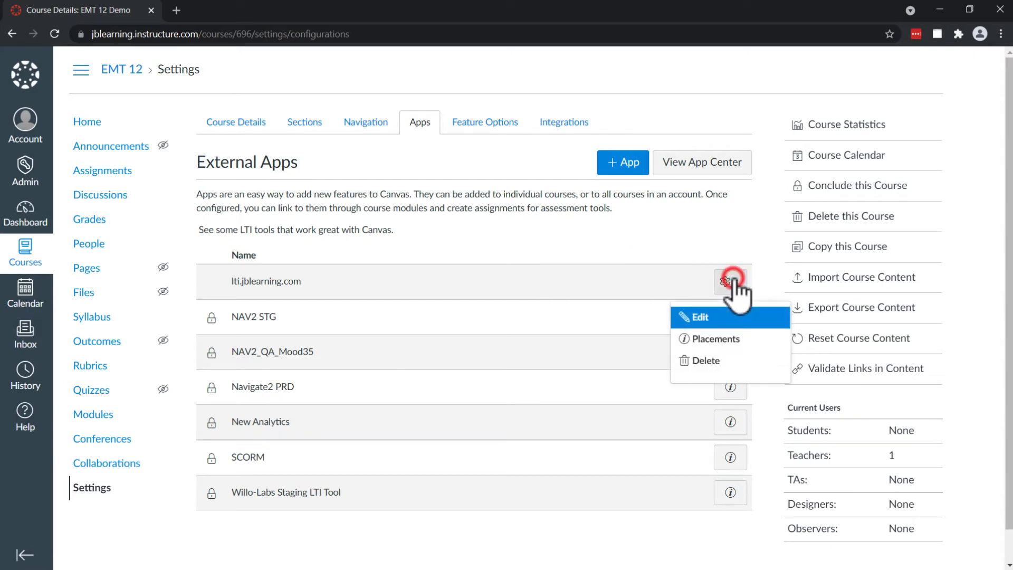
left_click(691, 320)
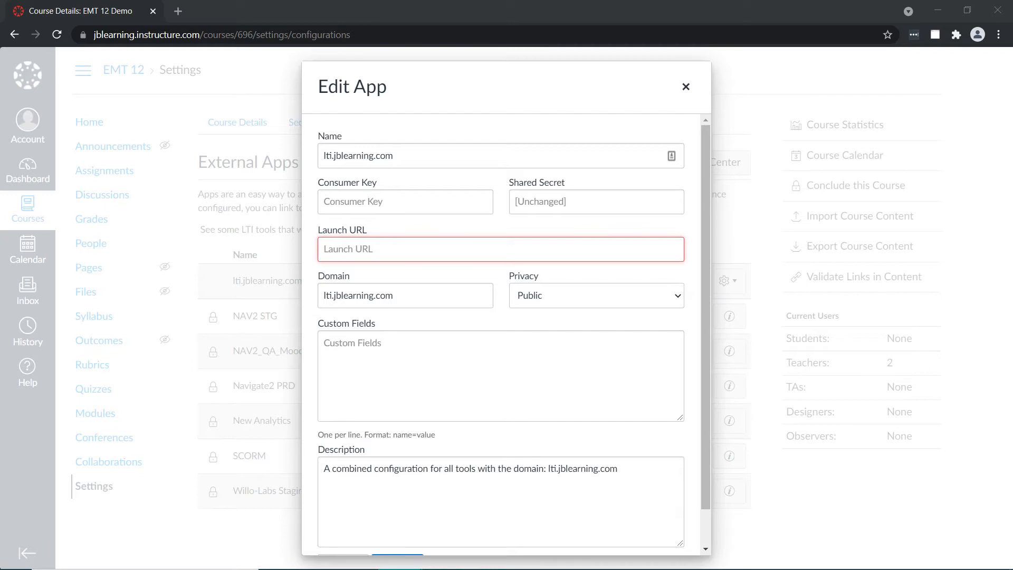
left_click(397, 252)
type("https://lti.jblearning.com/")
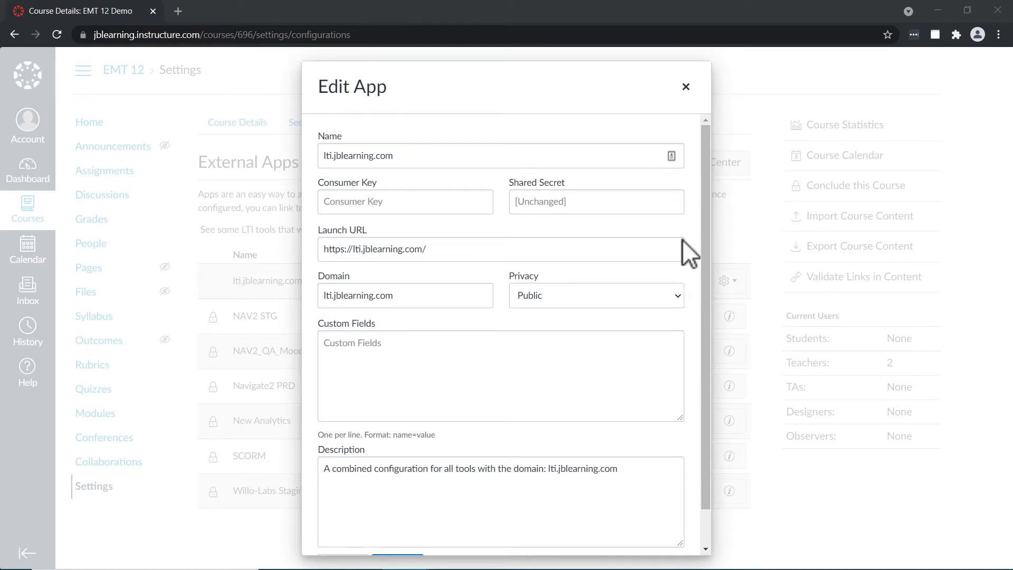
left_click(389, 205)
key("ctrl+v")
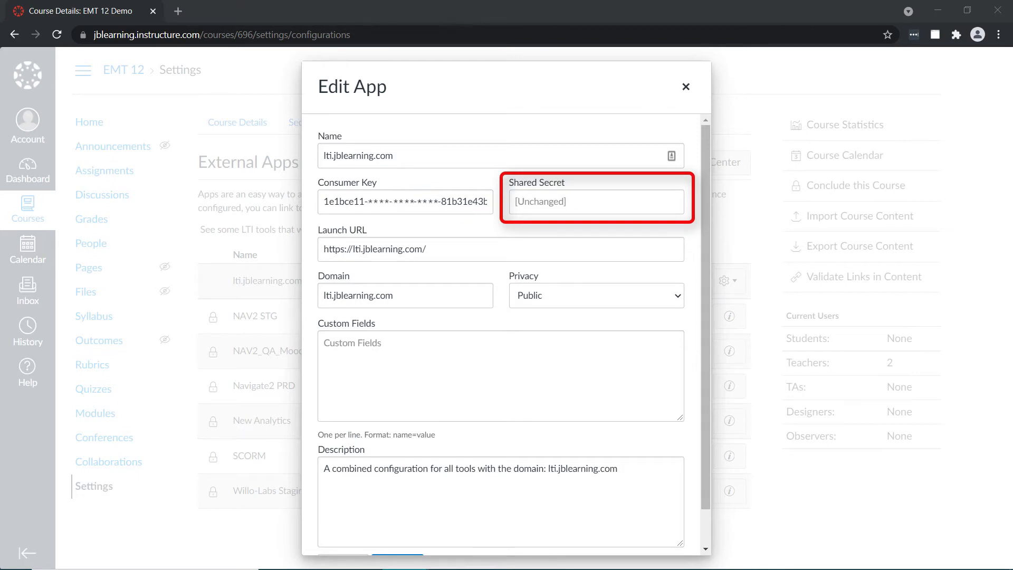
left_click(550, 205)
key("ctrl+v")
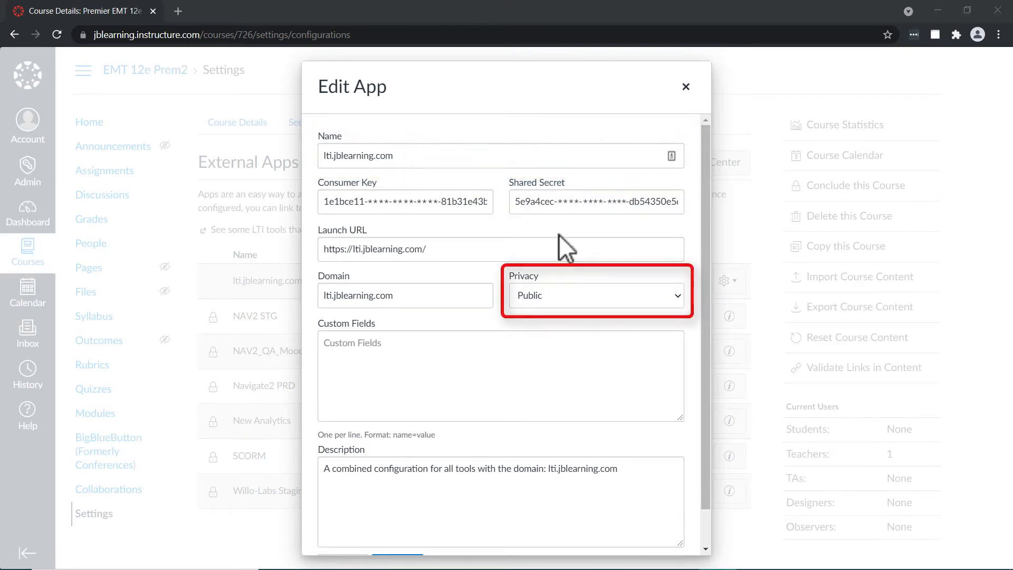
Set the app's privacy to Public and submit the edited configuration.
left_click(682, 296)
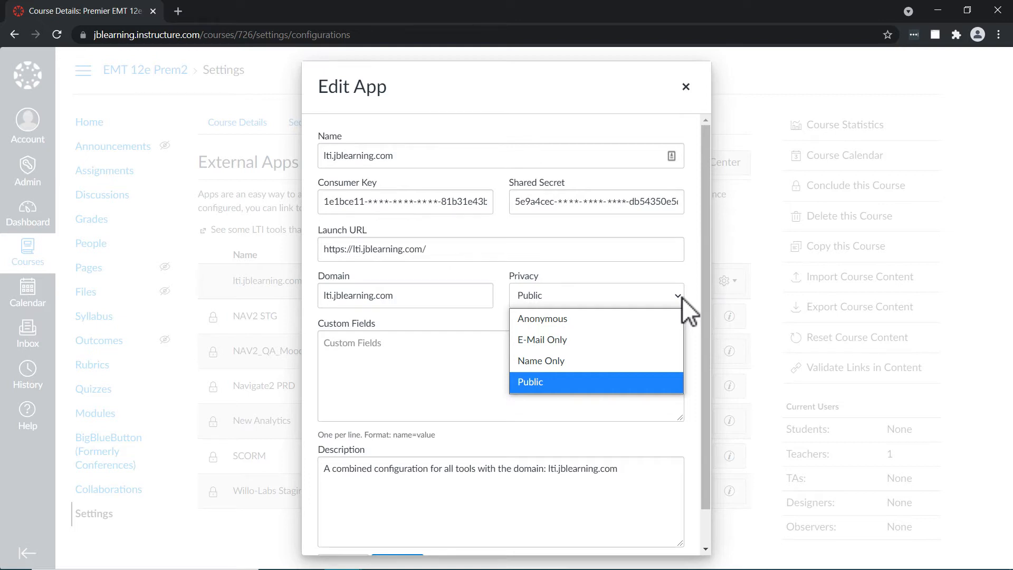
left_click(552, 378)
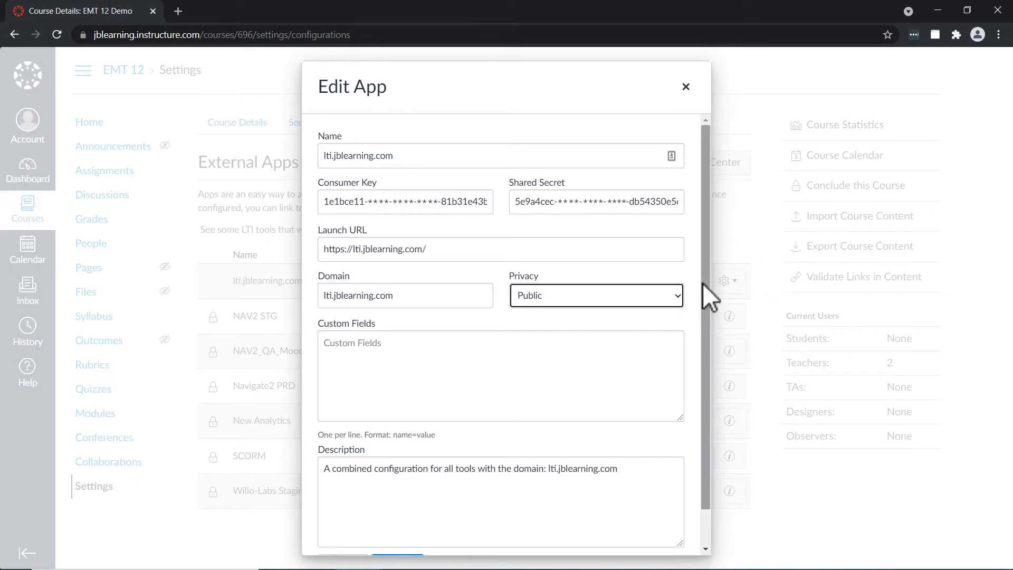
left_click_drag(703, 284, 691, 369)
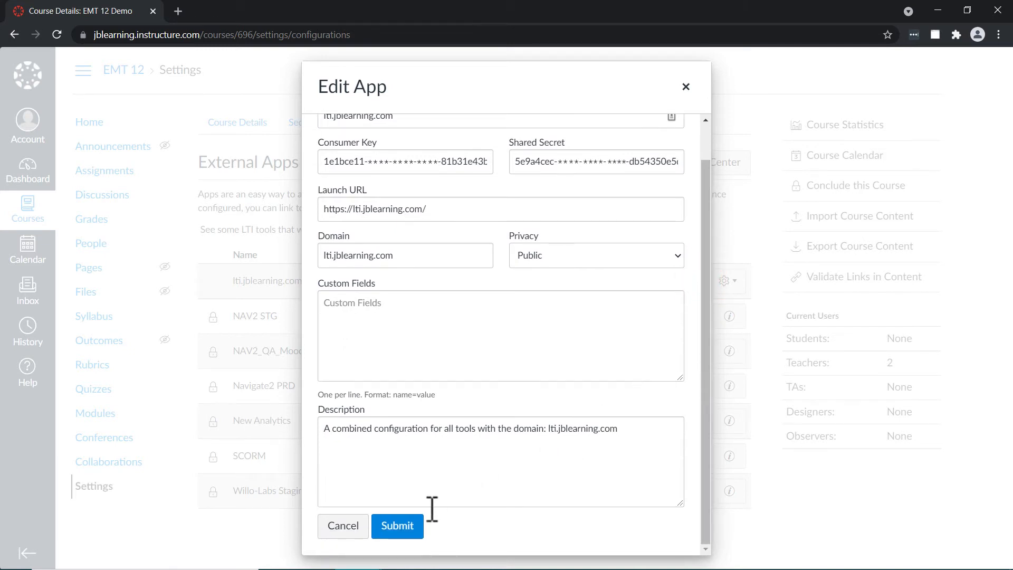
left_click(399, 526)
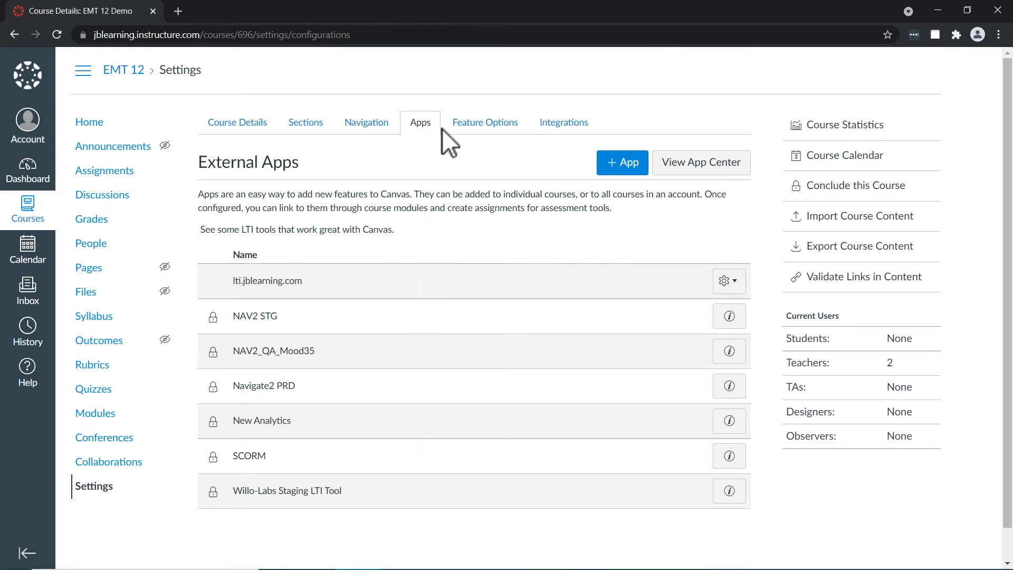
Return to the course home page and open the Test Bank link in the first module.
left_click(83, 122)
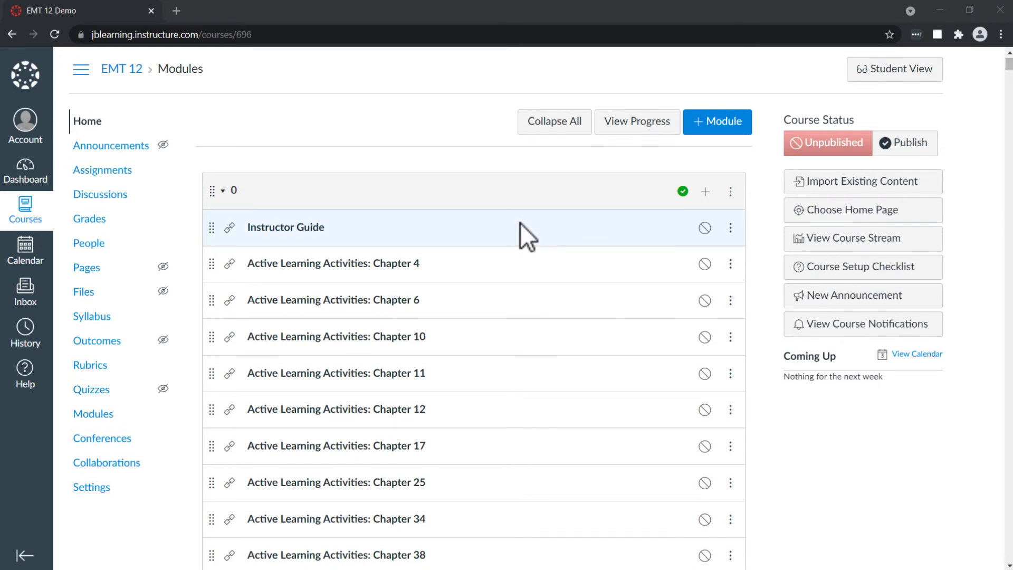
scroll(521, 223, "down", 5)
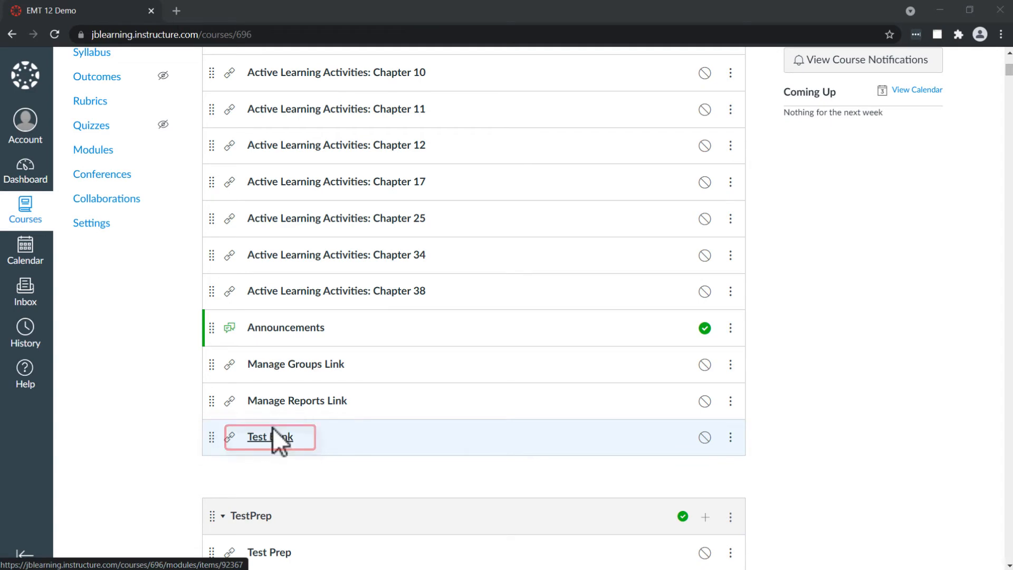
left_click(279, 437)
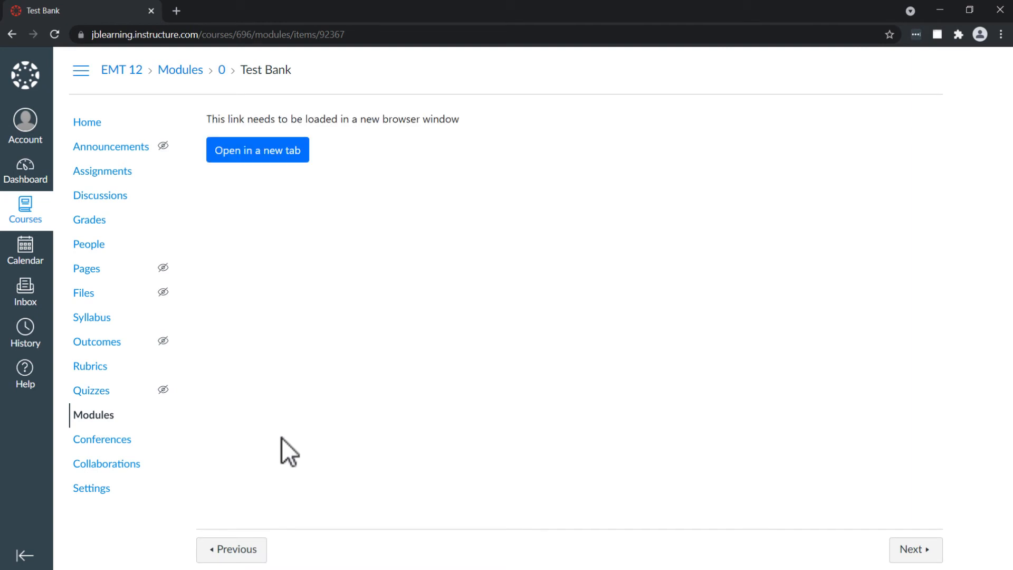
Open the Test Bank in a new tab and bring up the account creation form.
left_click(265, 150)
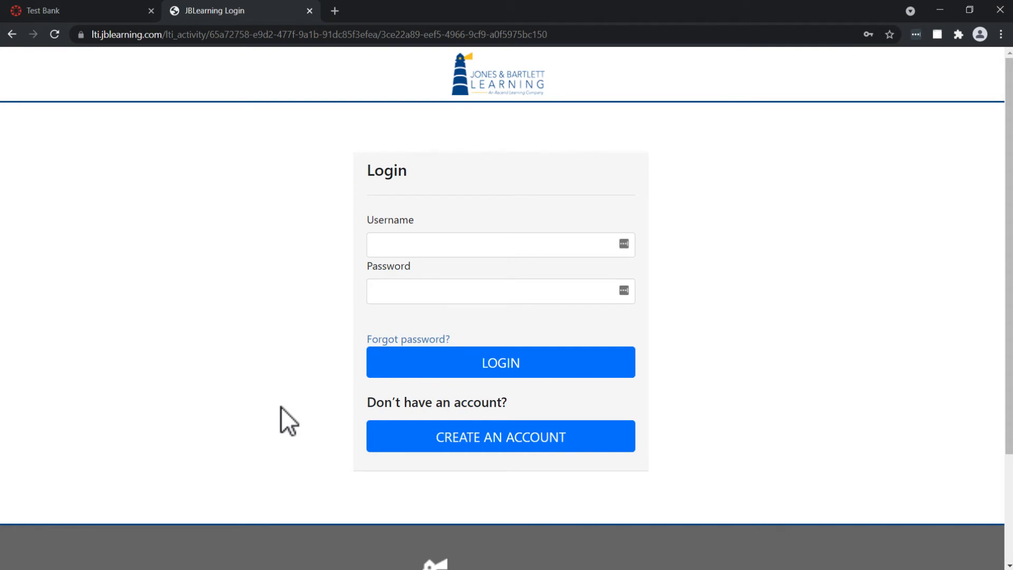
left_click(472, 440)
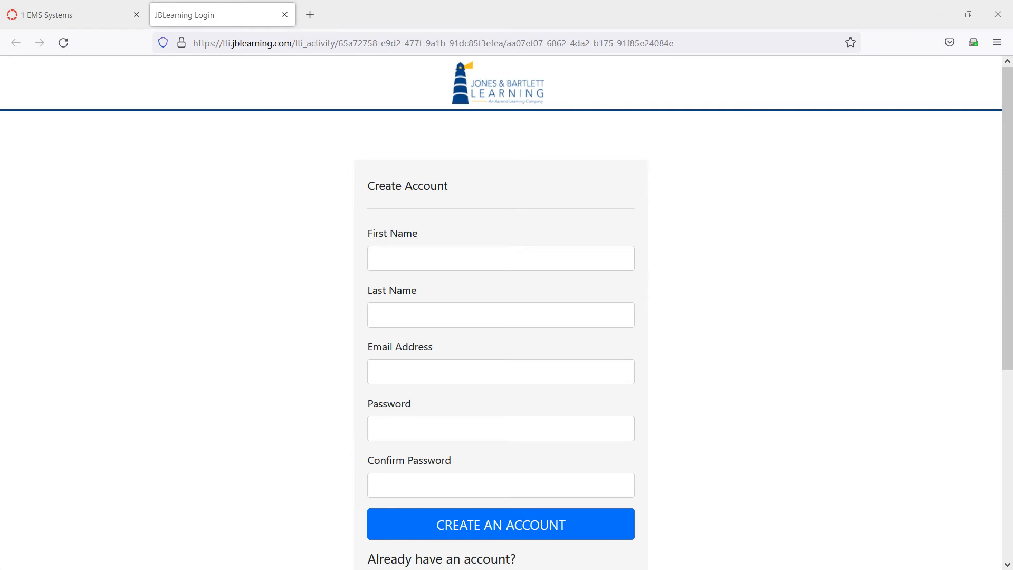
Fill in the account holder's first name, last name and email address on the Create Account form.
left_click(428, 258)
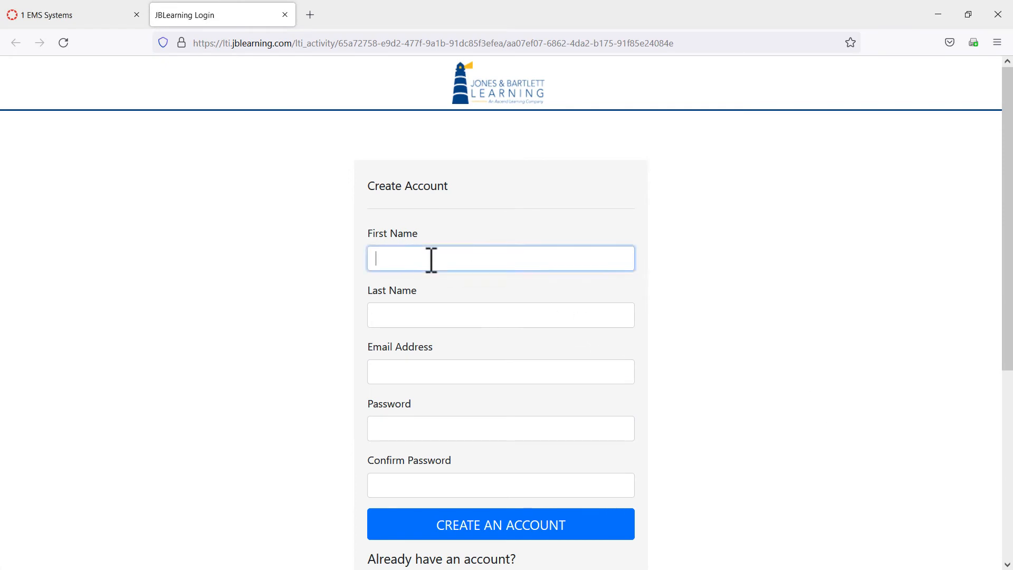
scroll(652, 280, "down", 2)
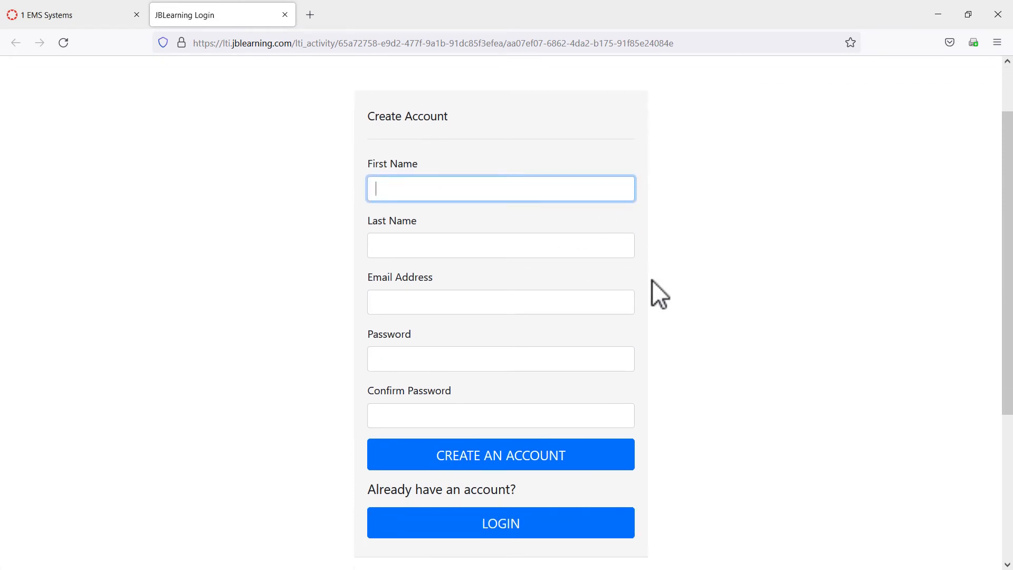
key("Tab")
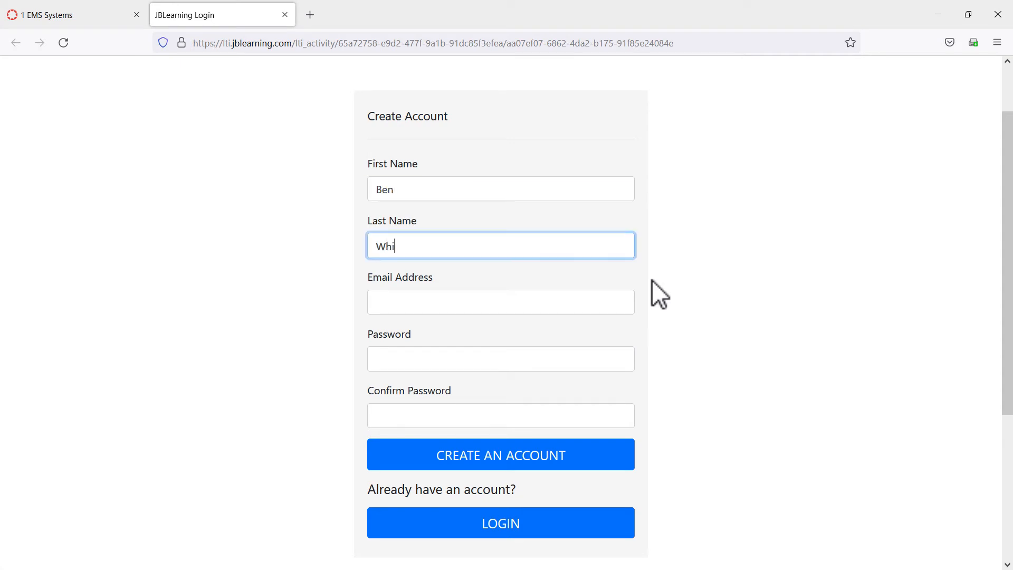
key("Tab")
type("be")
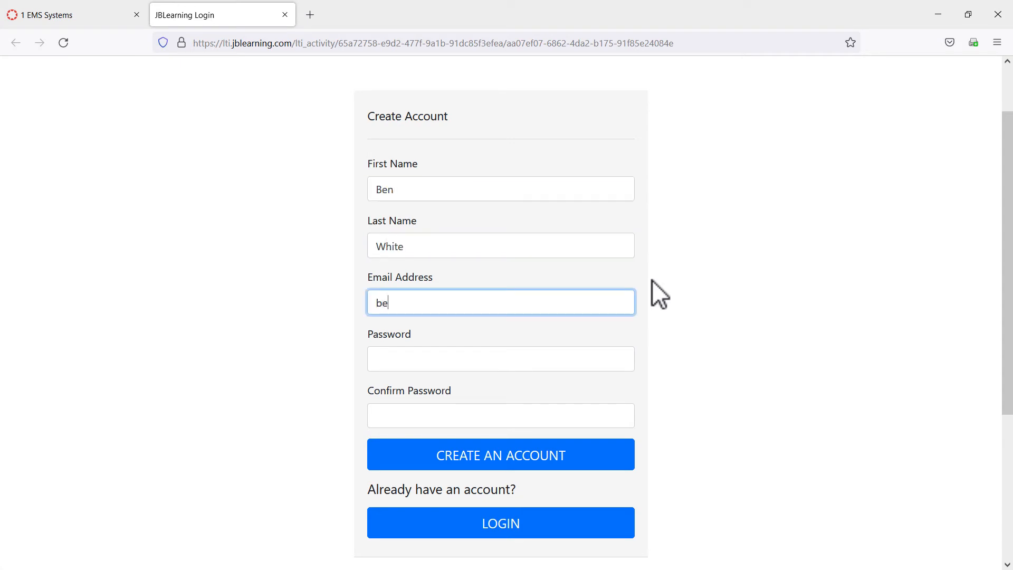
key("BackSpace")
key("Tab")
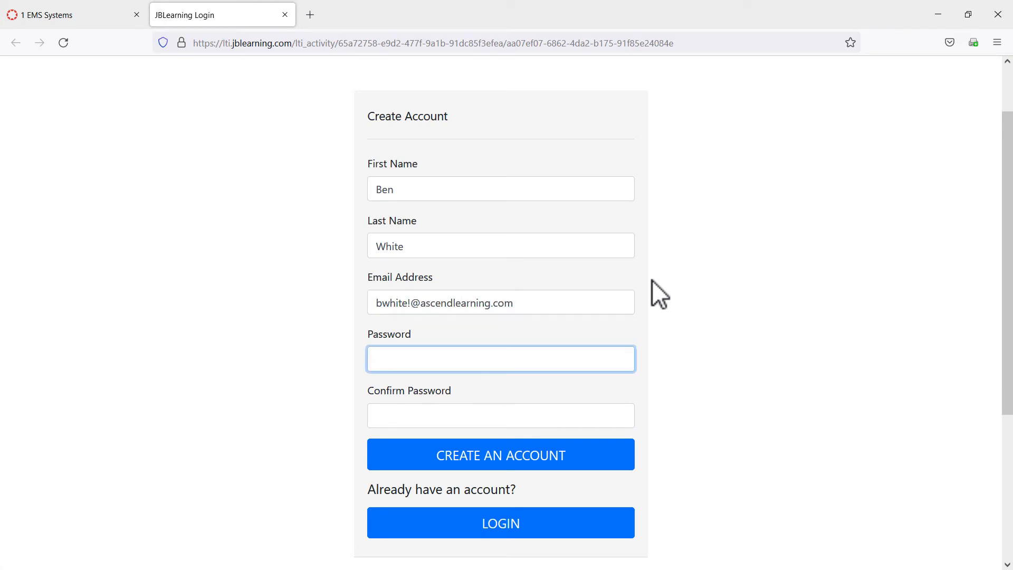
Enter the account password and repeat it in the Confirm Password field.
type("Password")
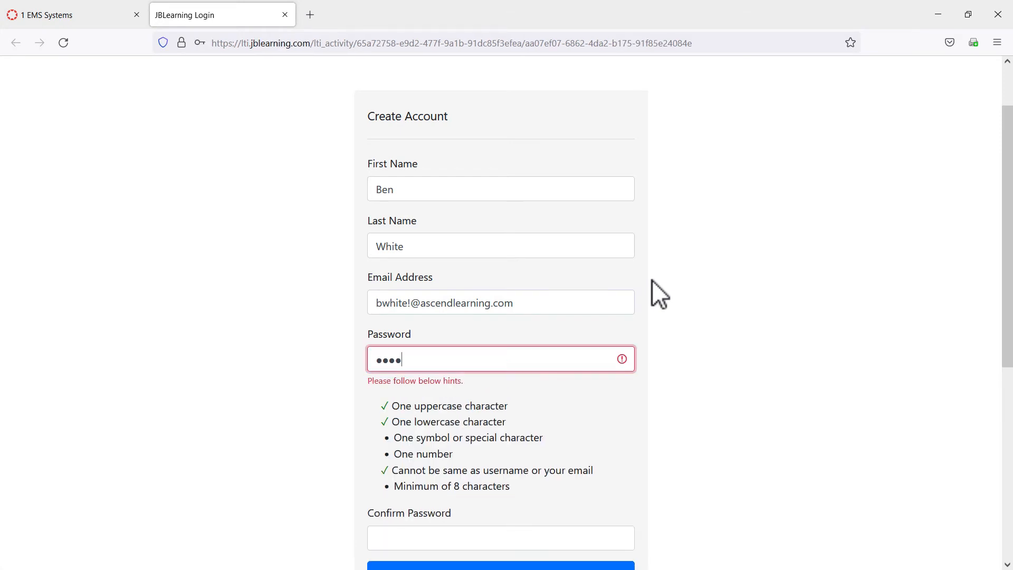
type("1!")
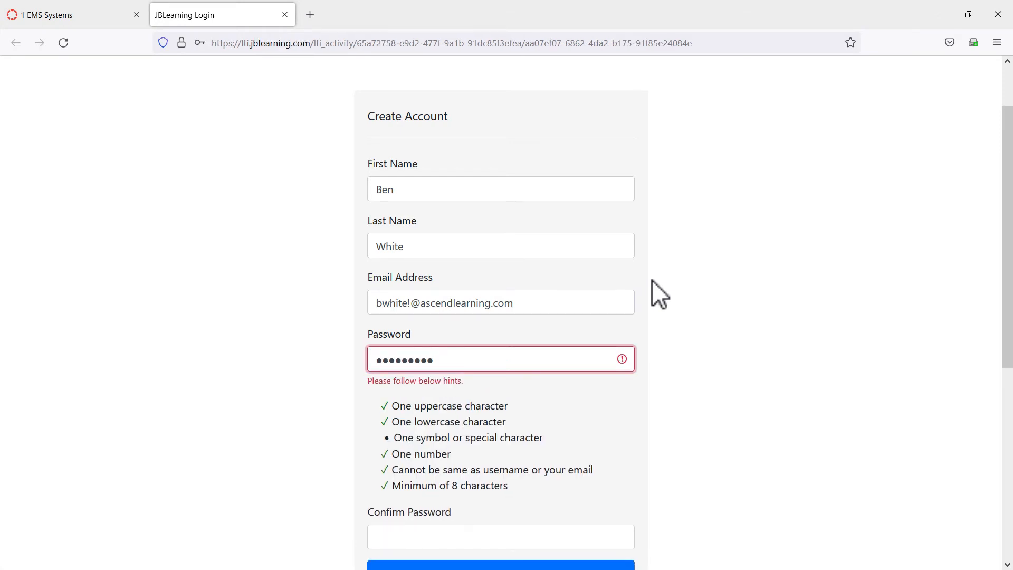
key("Tab")
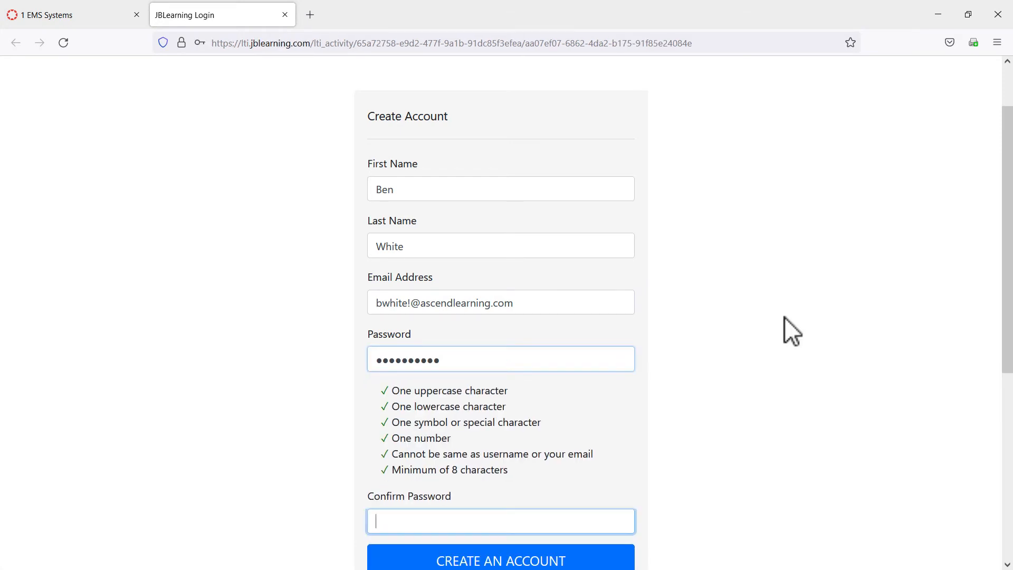
type("Password")
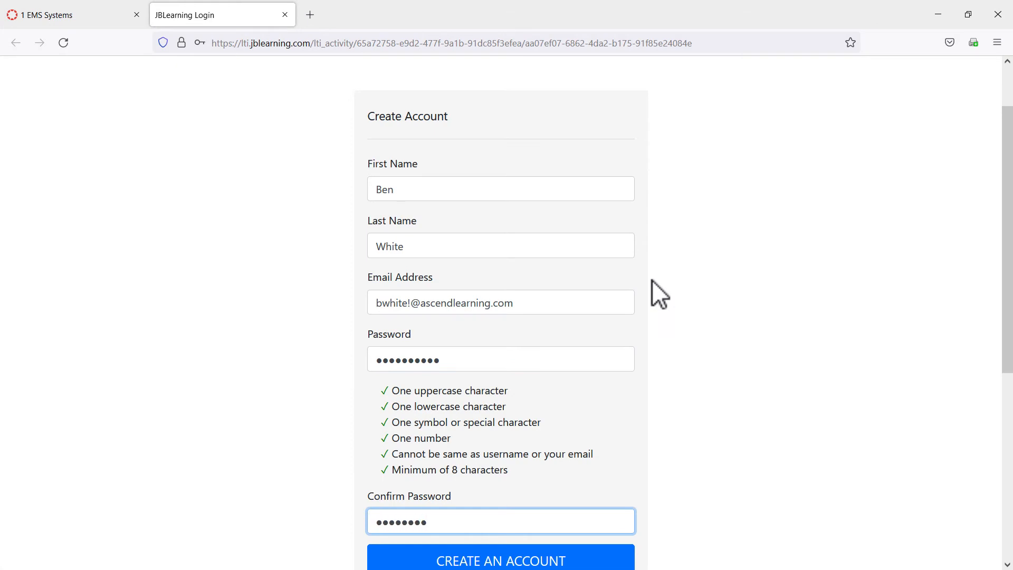
type("1!")
scroll(638, 291, "down", 3)
Submit the new account, accept the Terms & Conditions and the Privacy Policy, and continue.
left_click(493, 436)
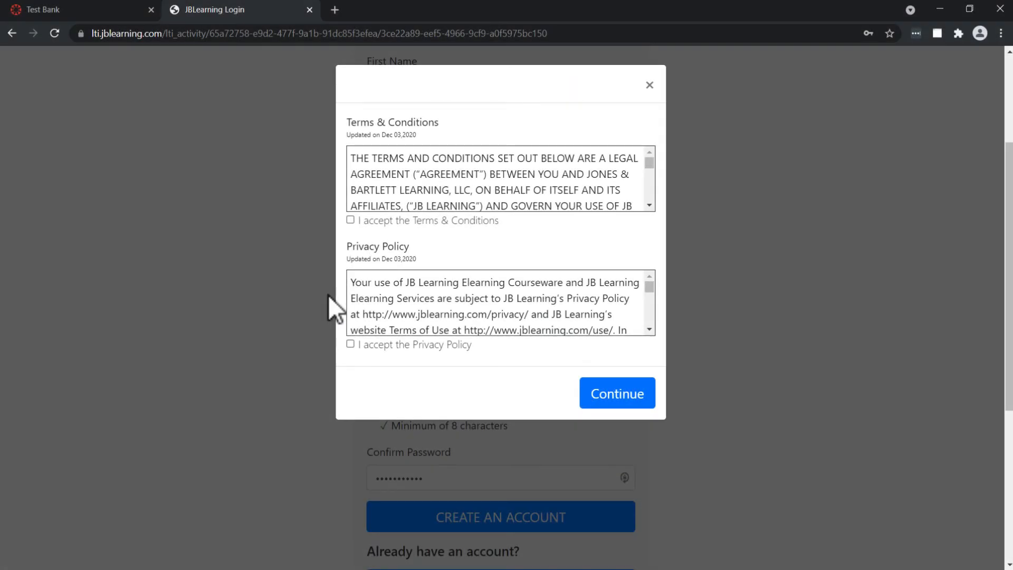
left_click(351, 220)
left_click(612, 394)
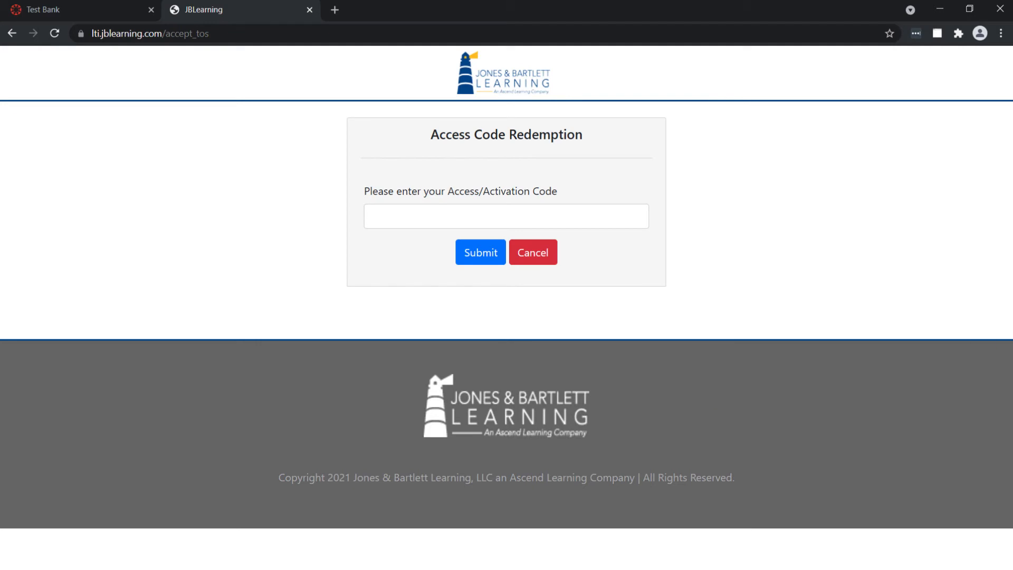
Paste the access code into the Access/Activation Code field and submit it.
left_click(518, 216)
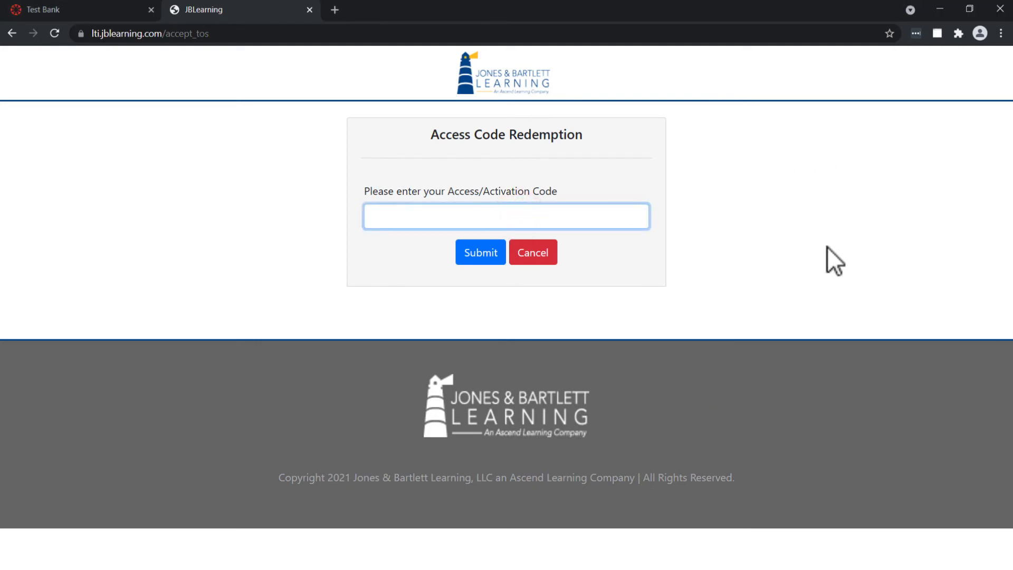
key("ctrl+v")
left_click(481, 255)
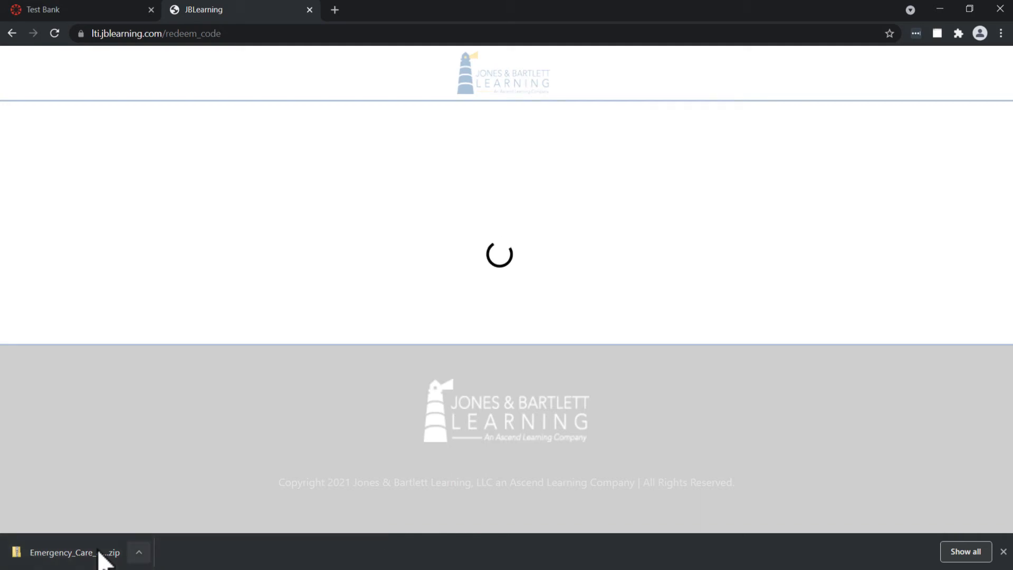
Show the downloaded Emergency_Care zip in its folder and go to the Downloads folder.
left_click(141, 553)
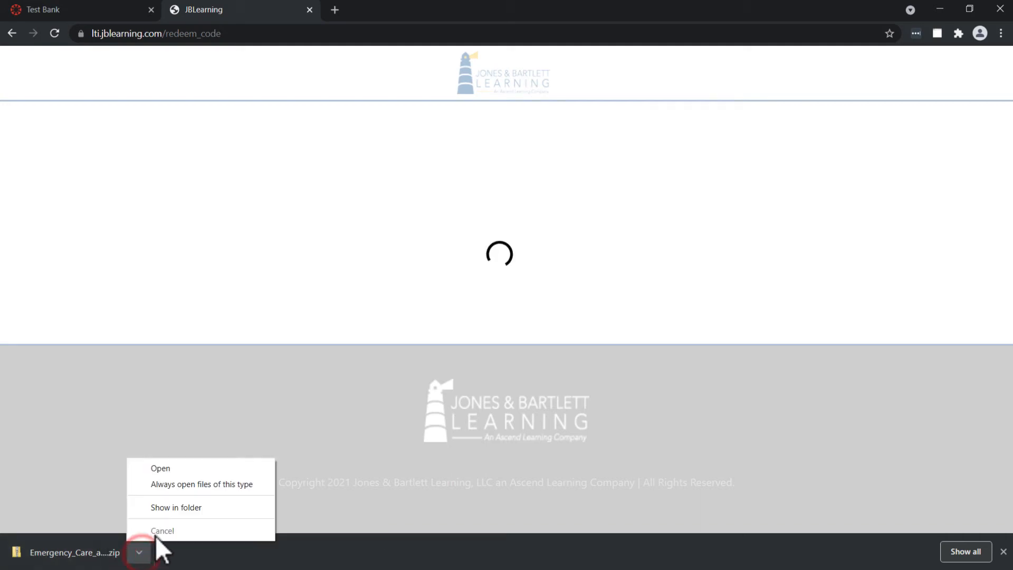
left_click(176, 510)
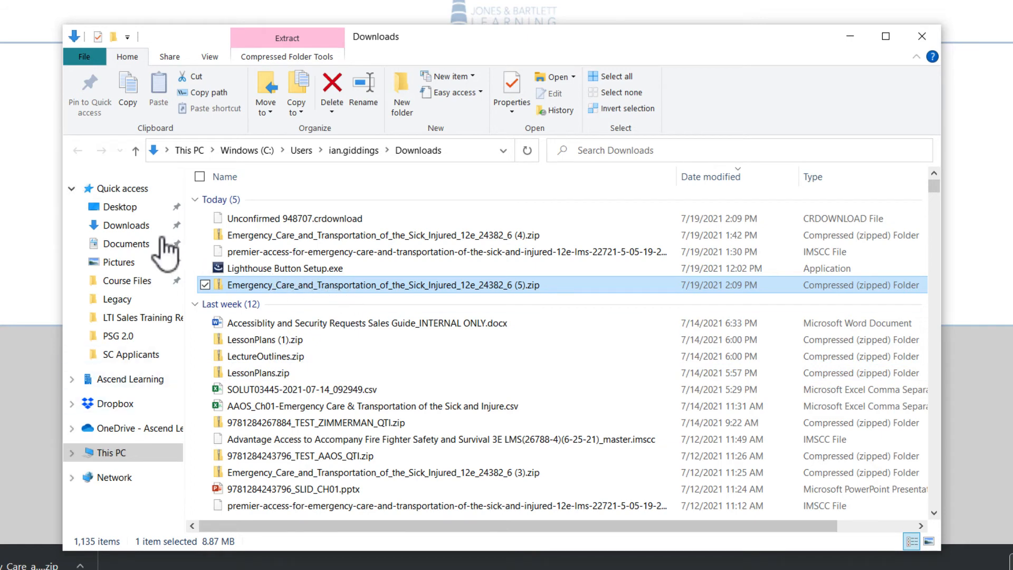
left_click(136, 226)
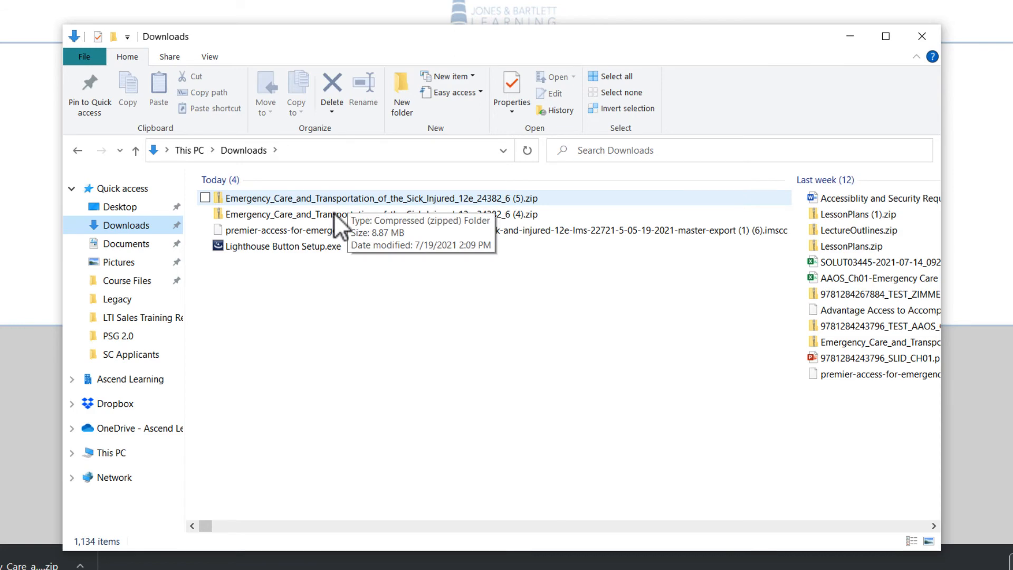
Open Emergency_Care_and_Transportation_of_the_Sick_Injured_12e_24382_6 (5).zip and its inner folder, and widen the Name column to show full file names.
left_click(306, 199)
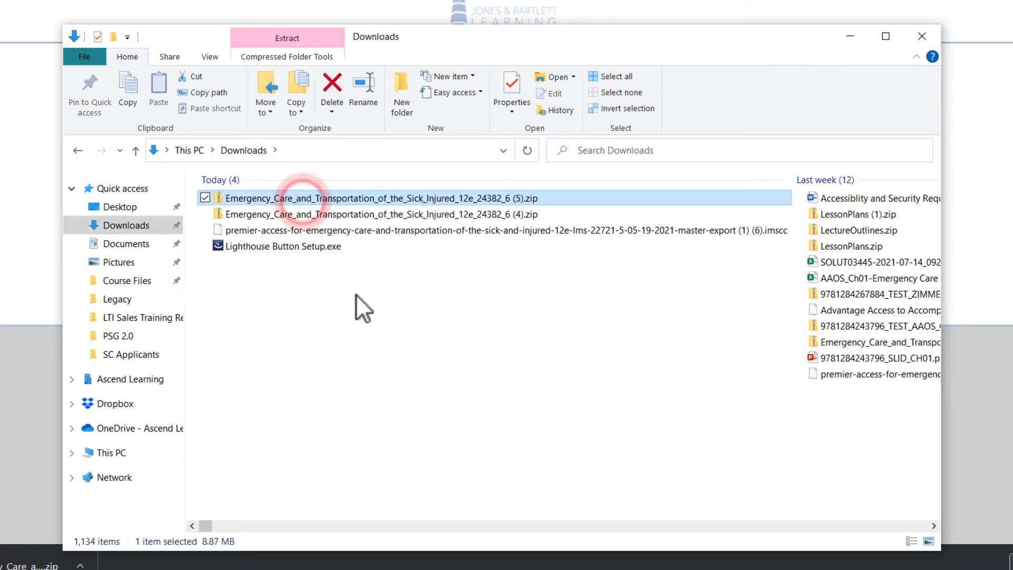
key("Return")
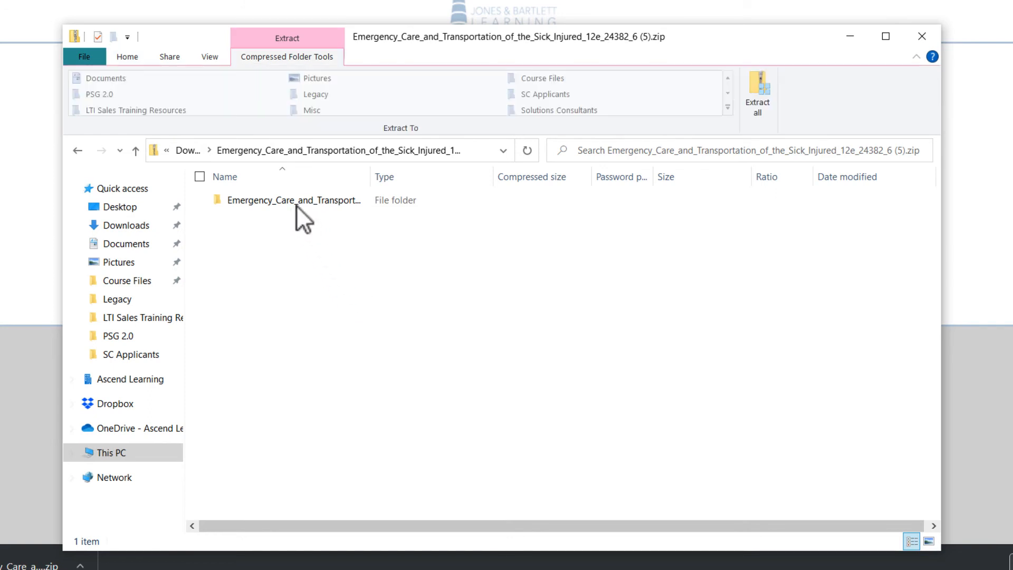
left_click(296, 205)
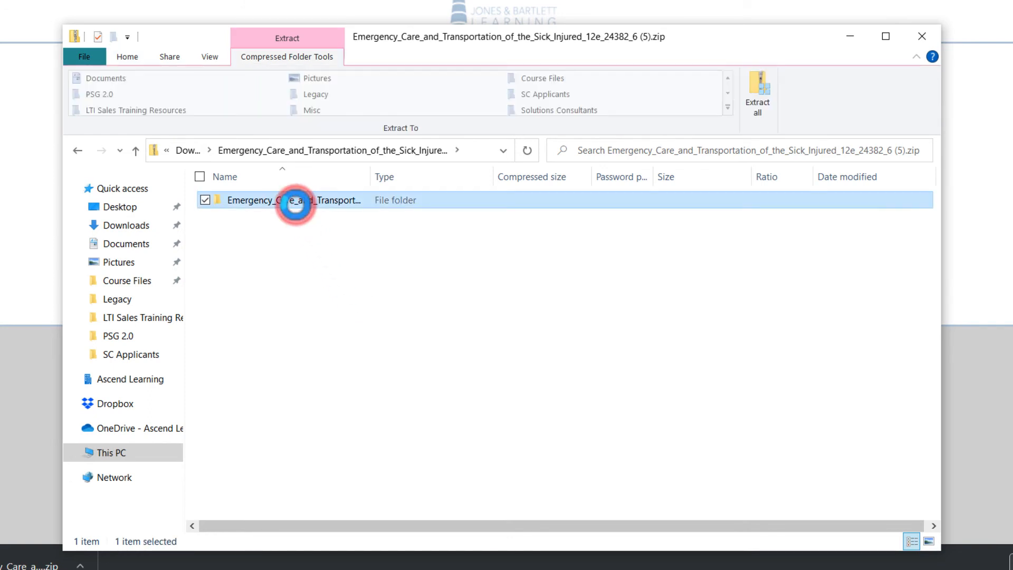
key("Return")
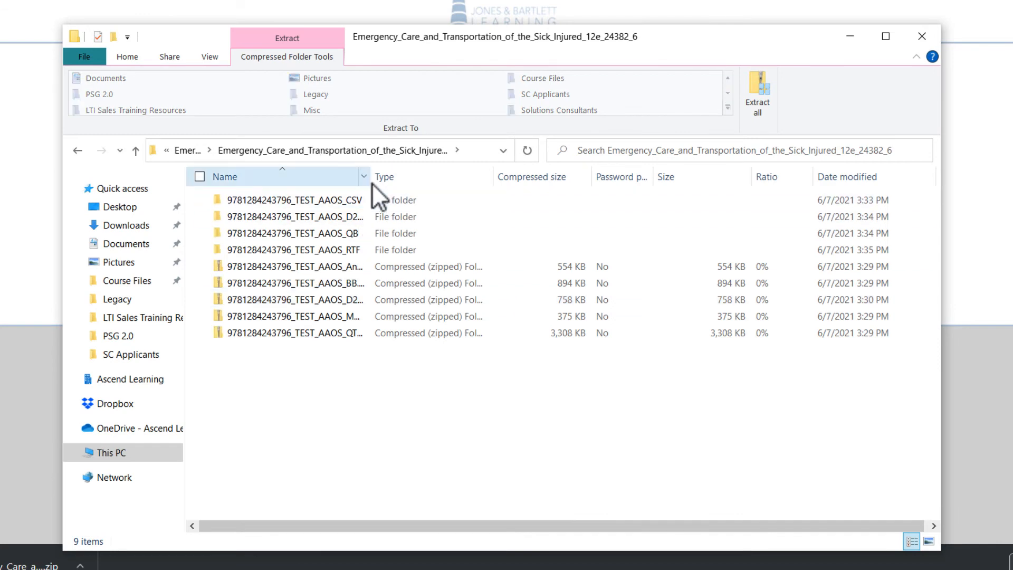
left_click_drag(371, 182, 426, 182)
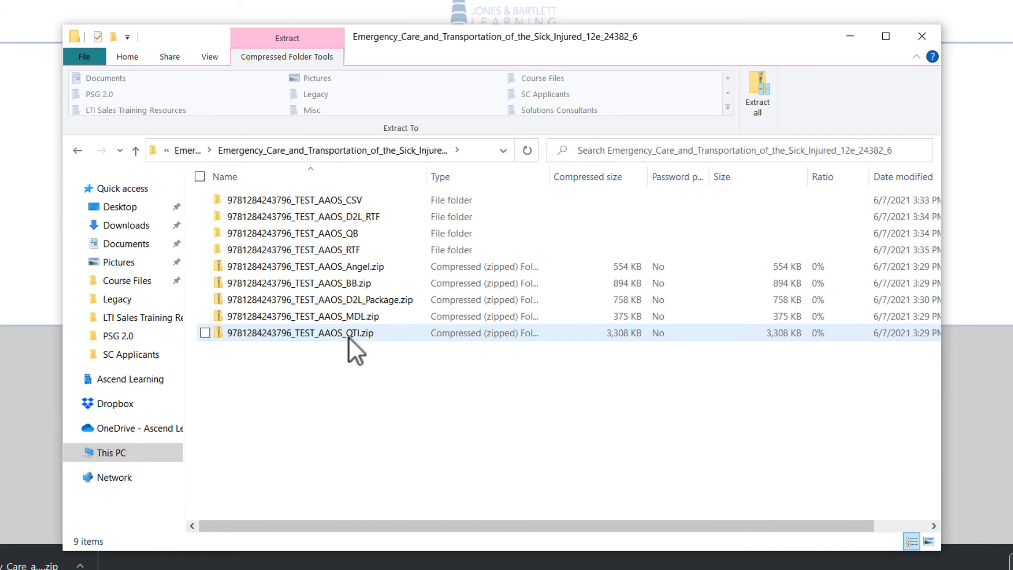
left_click(286, 334)
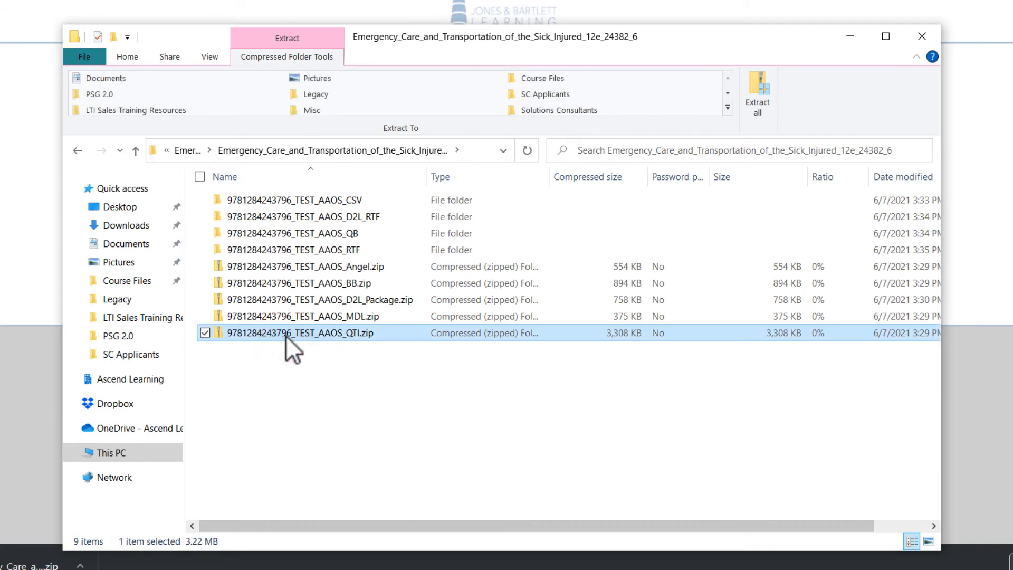
left_click_drag(286, 335, 121, 227)
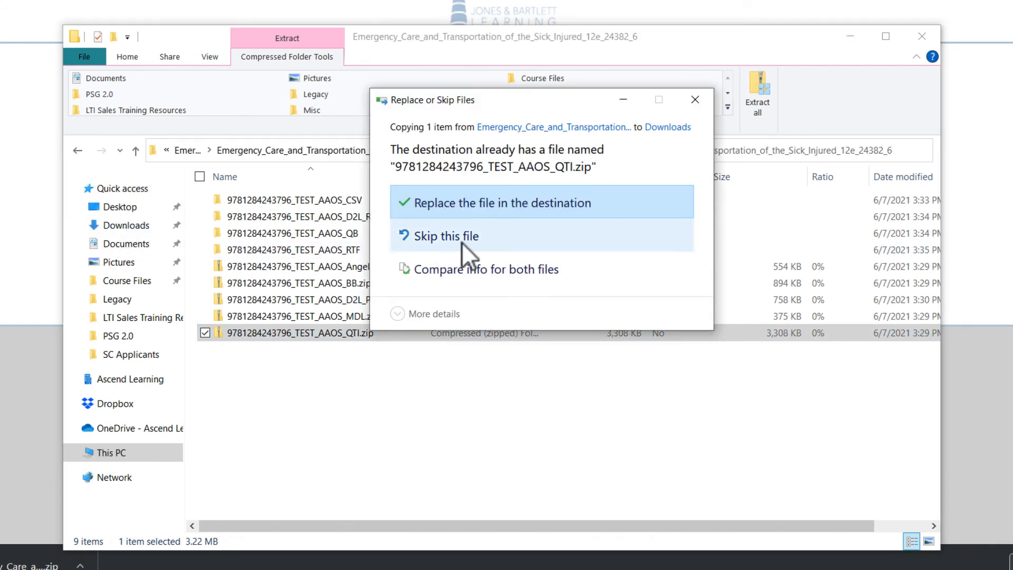
left_click(469, 200)
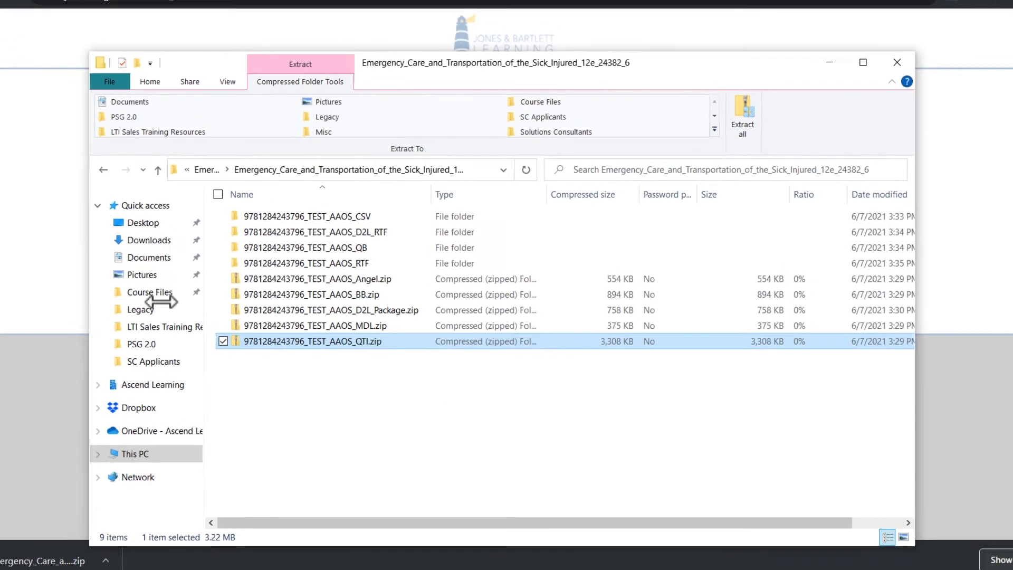
Switch back to the browser, close the JBLearning tab, and open Import Course Content from the EMT 12 course settings.
left_click(71, 287)
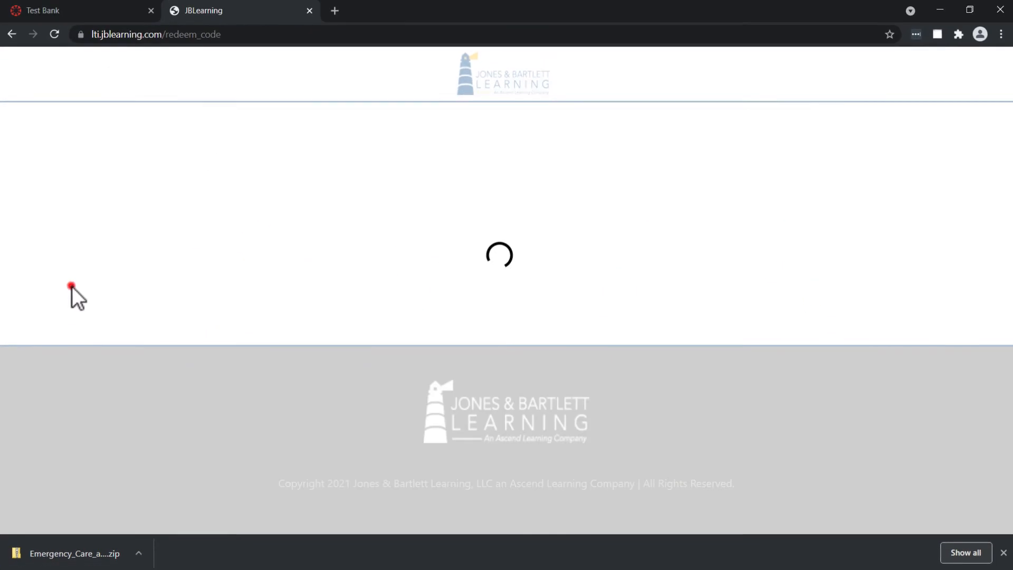
left_click(310, 10)
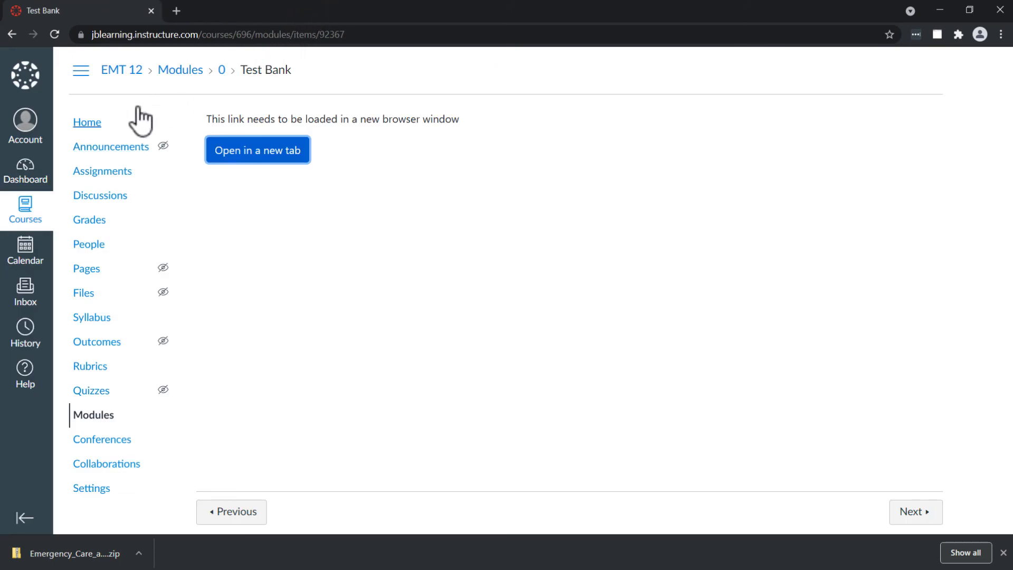
left_click(84, 486)
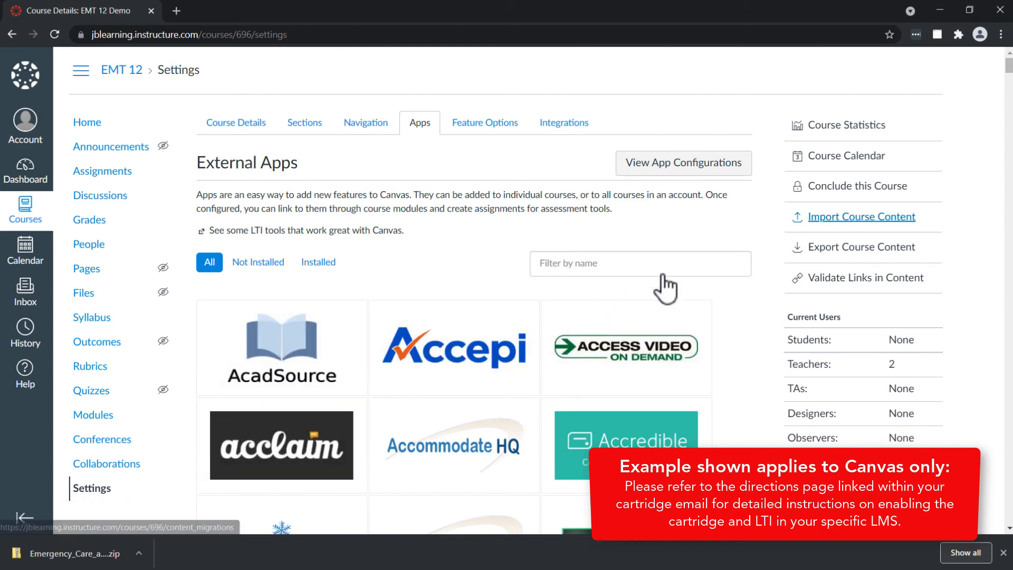
left_click(829, 217)
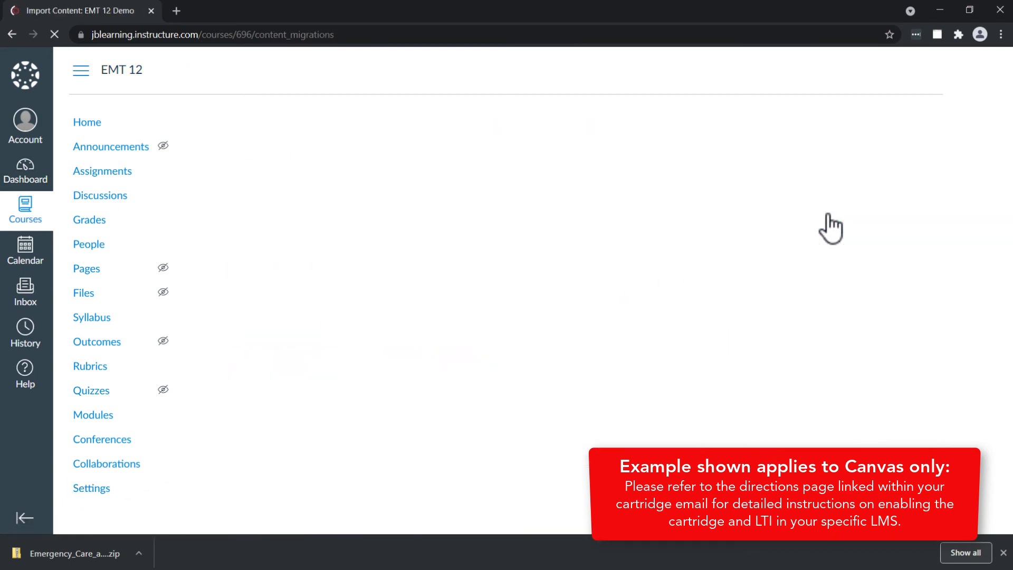
left_click(451, 158)
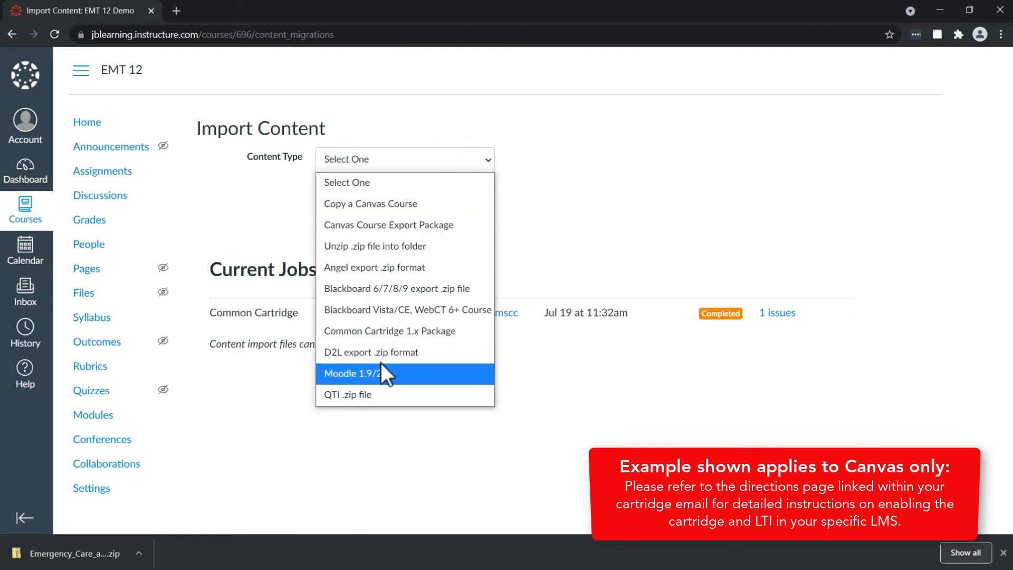
left_click(369, 395)
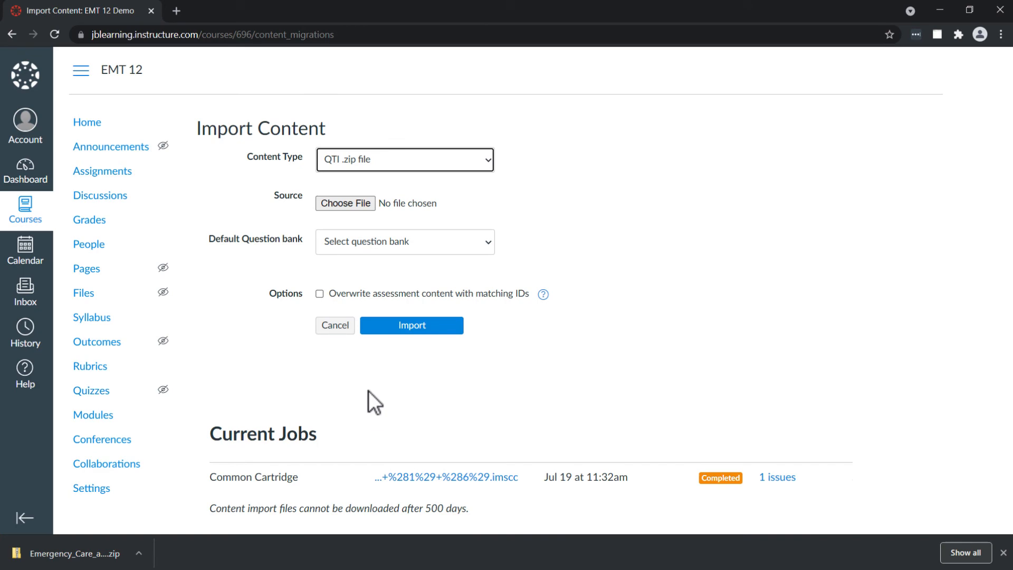
left_click(330, 200)
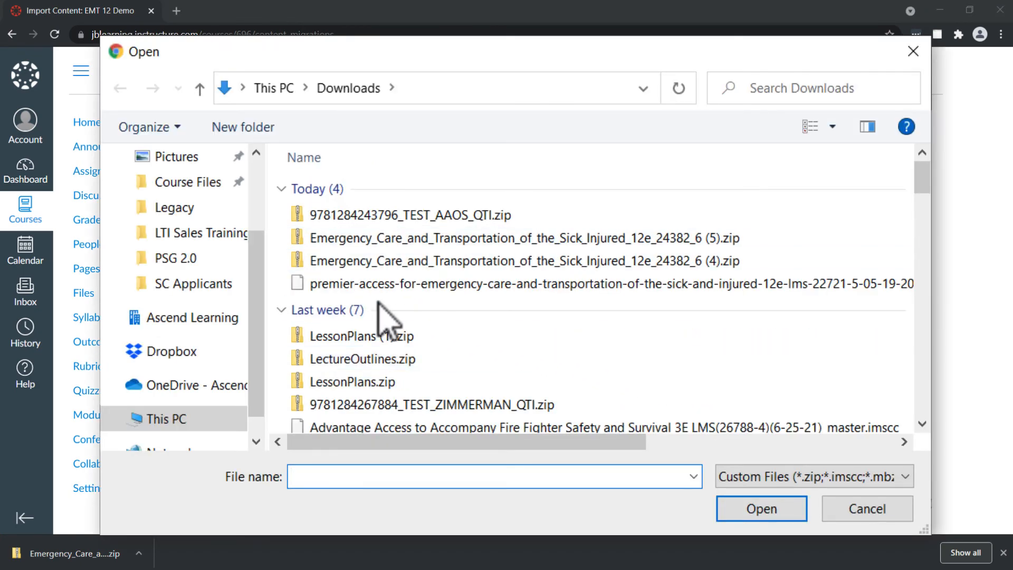
left_click_drag(256, 276, 265, 201)
left_click(178, 219)
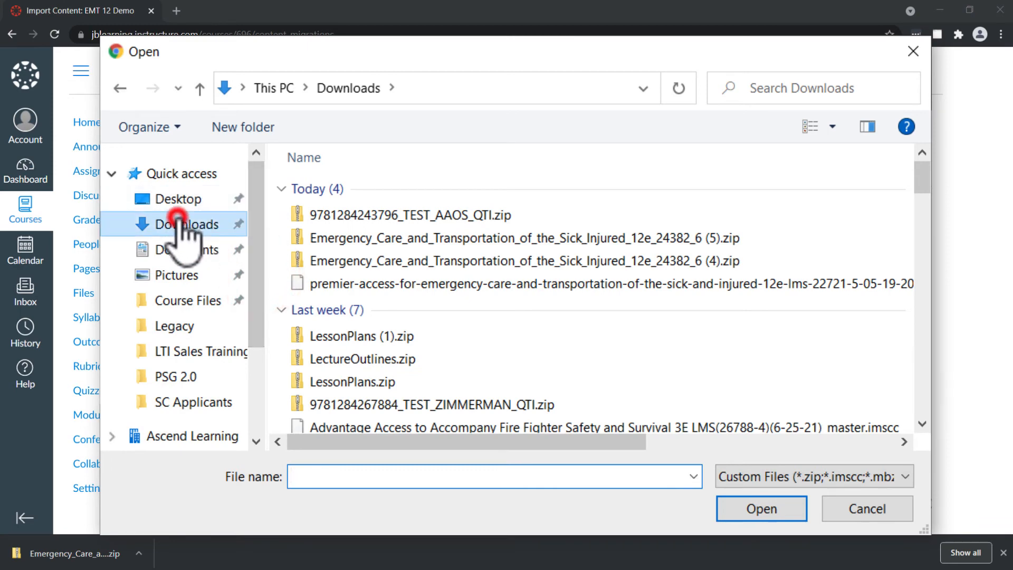
left_click(399, 215)
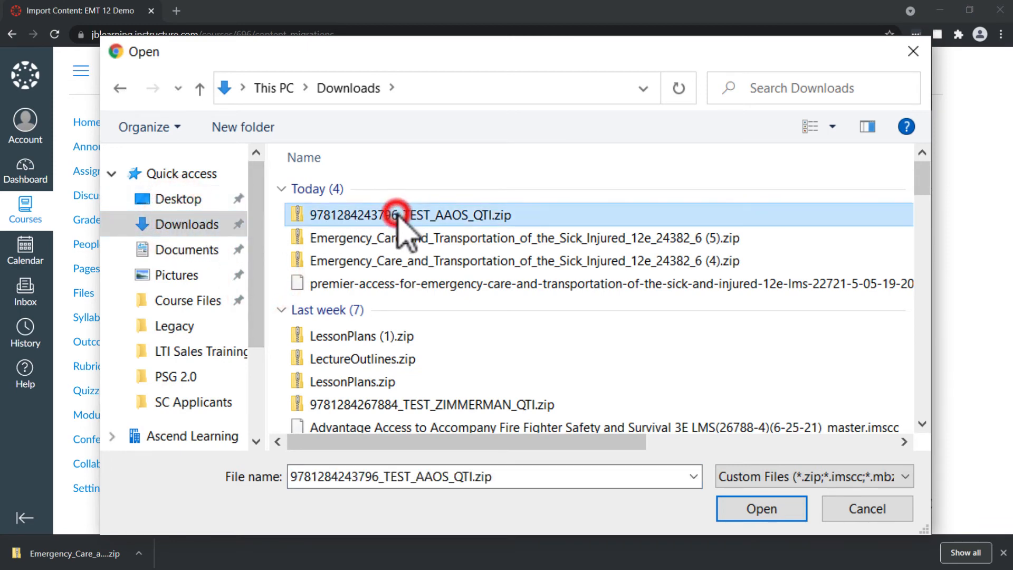
left_click(744, 509)
Check the default question bank options, leave the bank unselected, and start the QTI import.
left_click(410, 299)
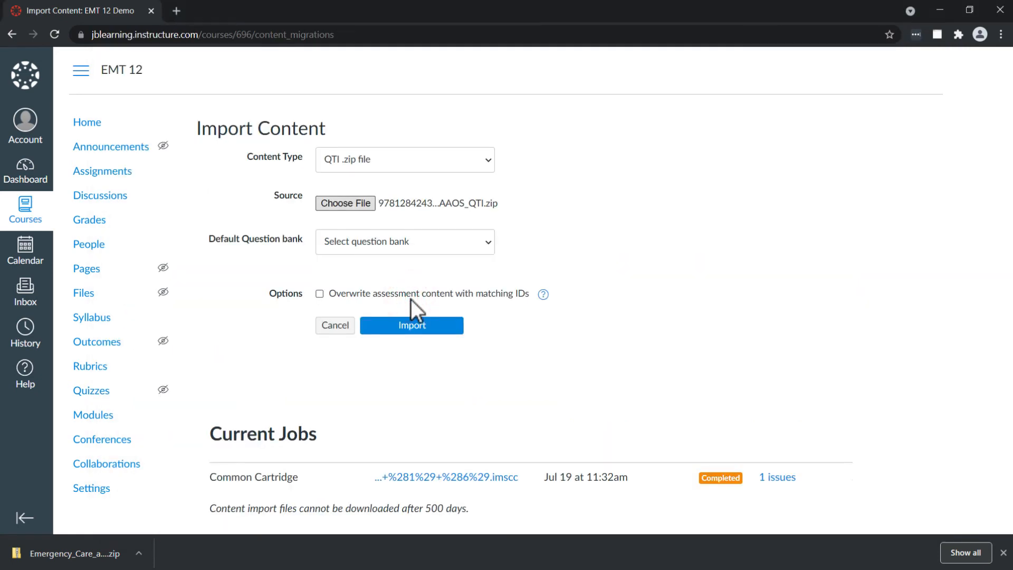
left_click(477, 243)
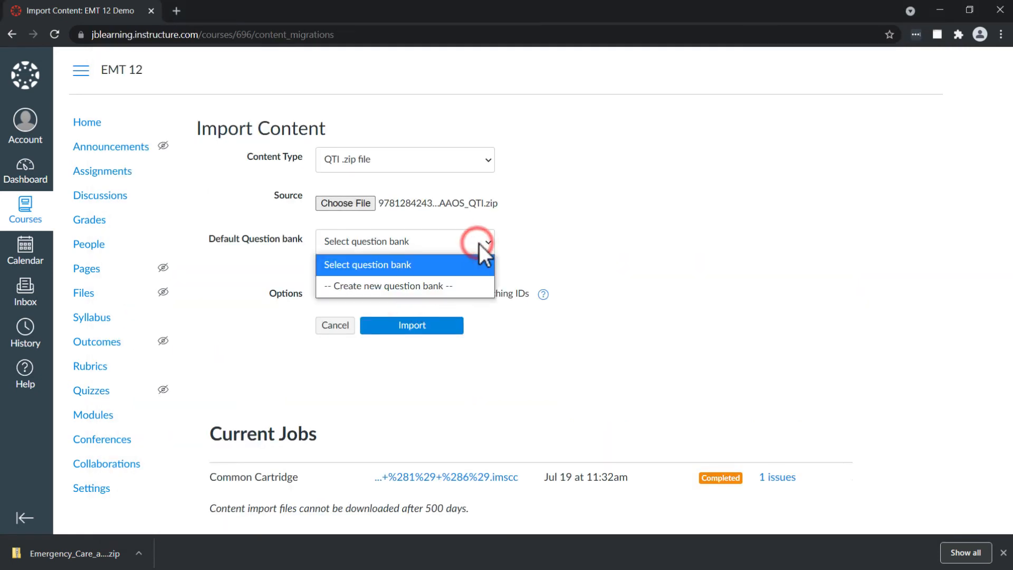
left_click(527, 241)
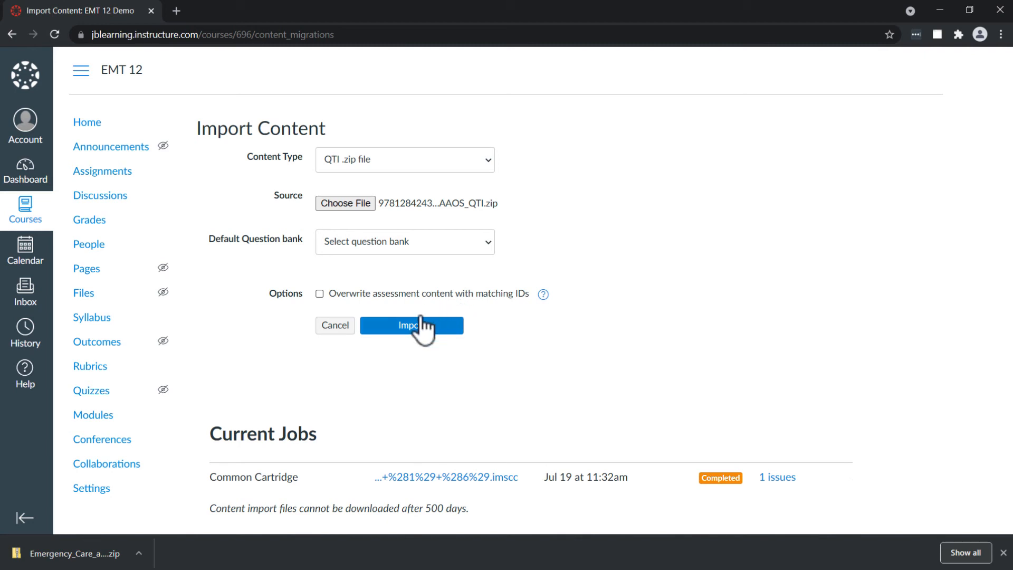
left_click(411, 325)
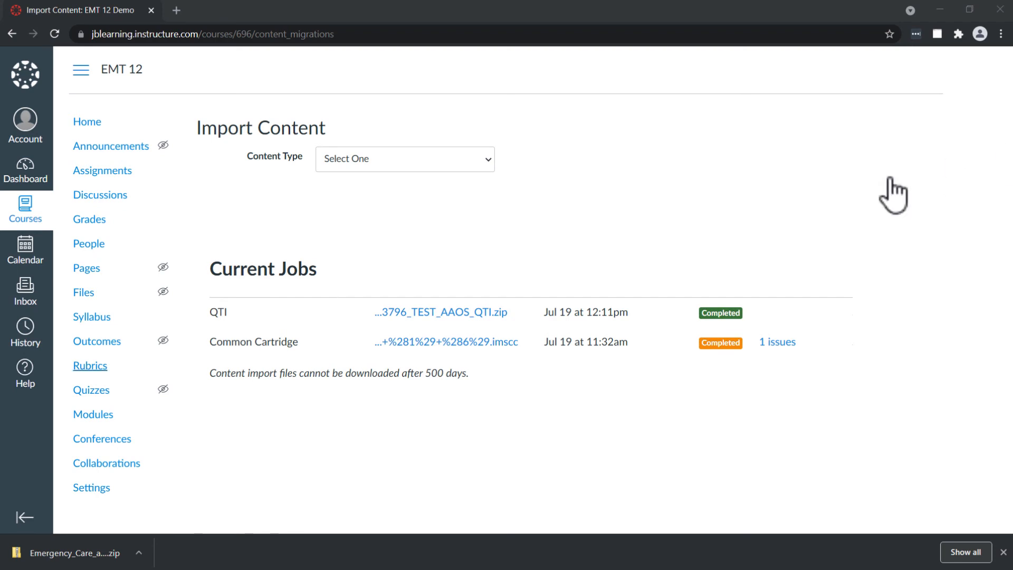
Create a new quiz in the EMT 12 course's Quizzes and title it Test 1.
left_click(100, 393)
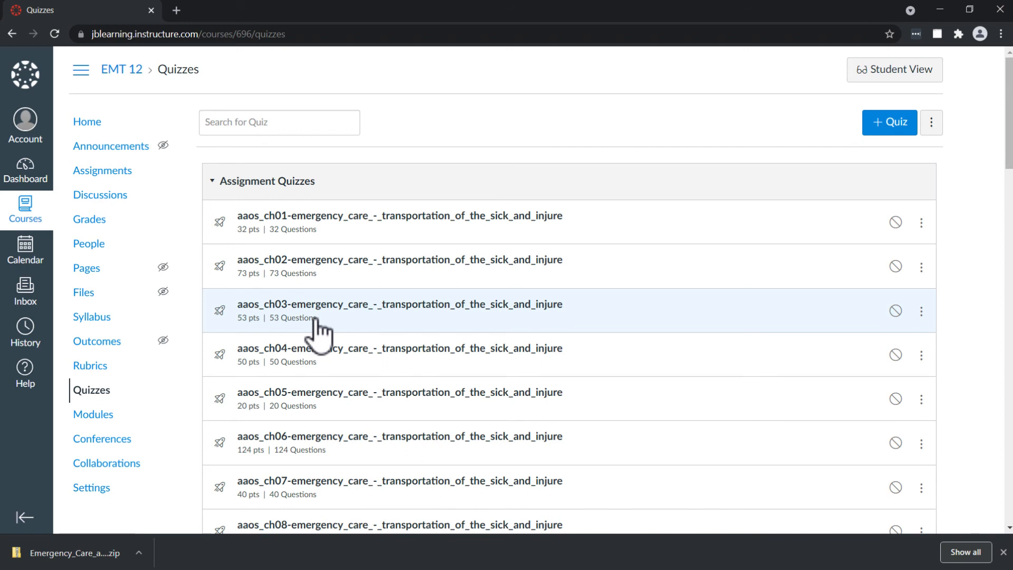
left_click(898, 127)
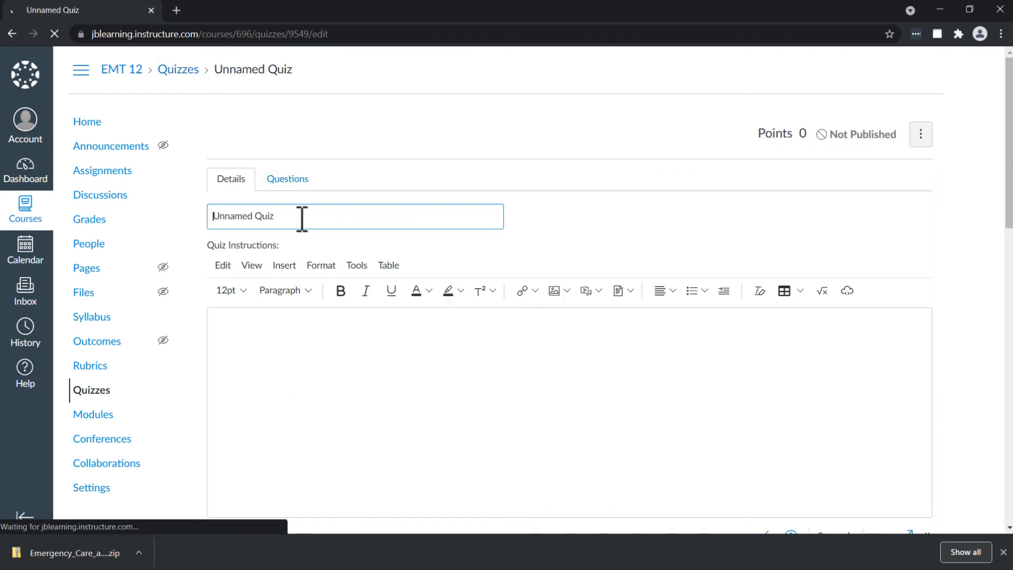
left_click(302, 216)
key("ctrl+a")
type("Tes")
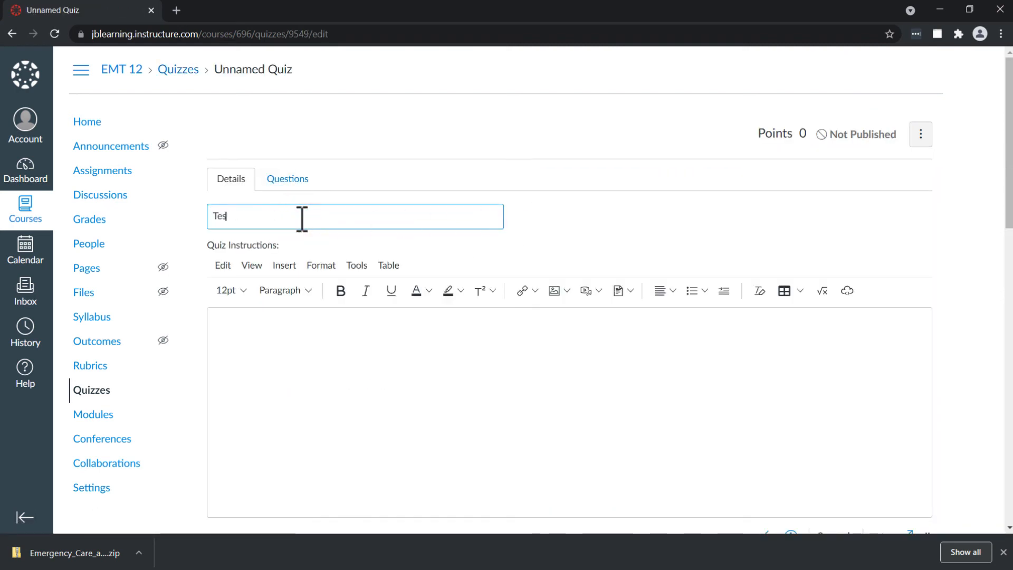
type("t 1")
Open Find Questions for the new quiz and look through the imported chapter question banks.
left_click(308, 185)
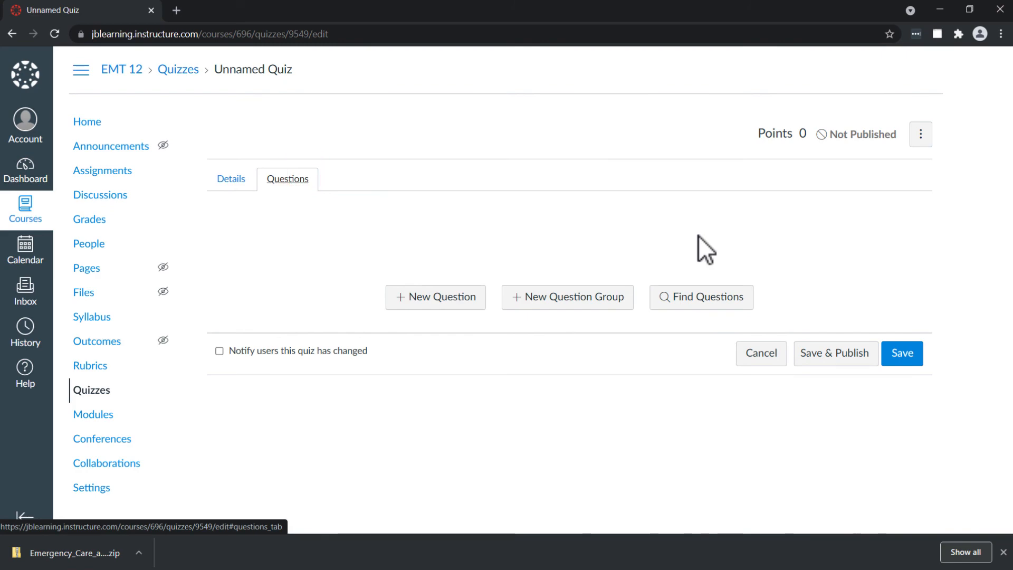
left_click(683, 306)
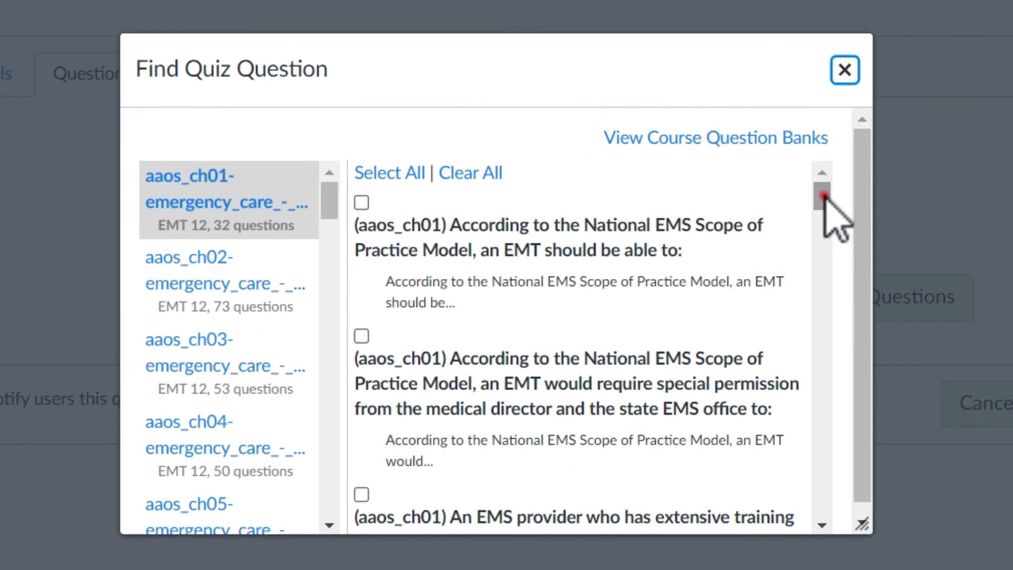
left_click_drag(673, 241, 675, 246)
left_click_drag(823, 200, 821, 334)
left_click(221, 360)
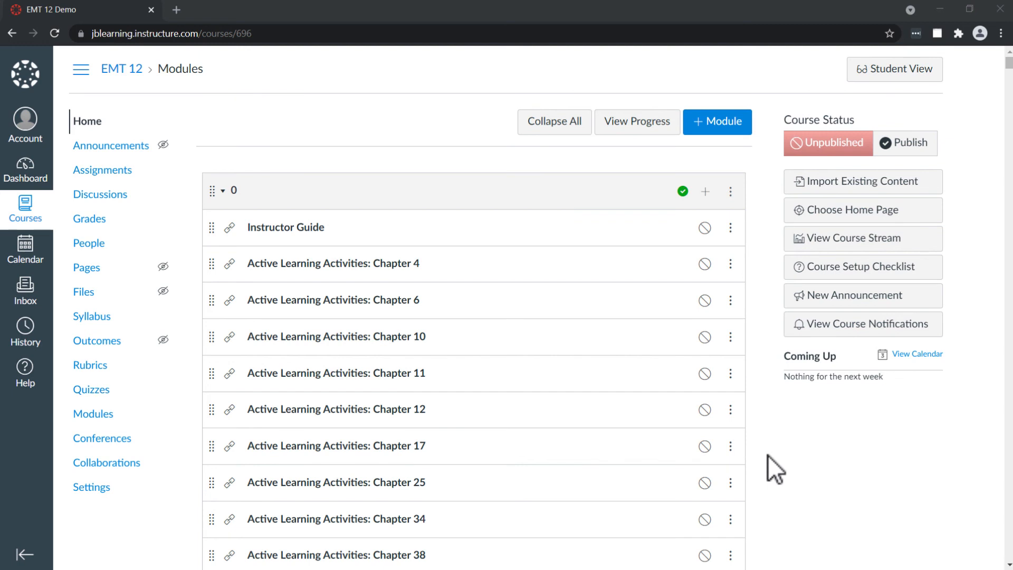
View the Learning Objectives: Chapter 1 PDF from the Chapter 1 EMS Systems module in a new tab, and close it.
scroll(768, 455, "down", 3)
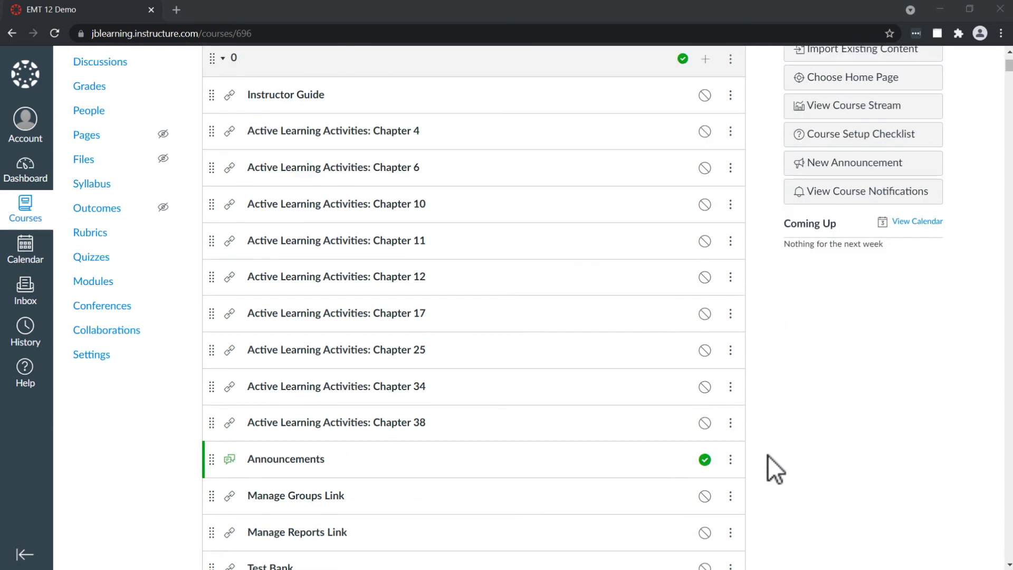
scroll(768, 455, "down", 5)
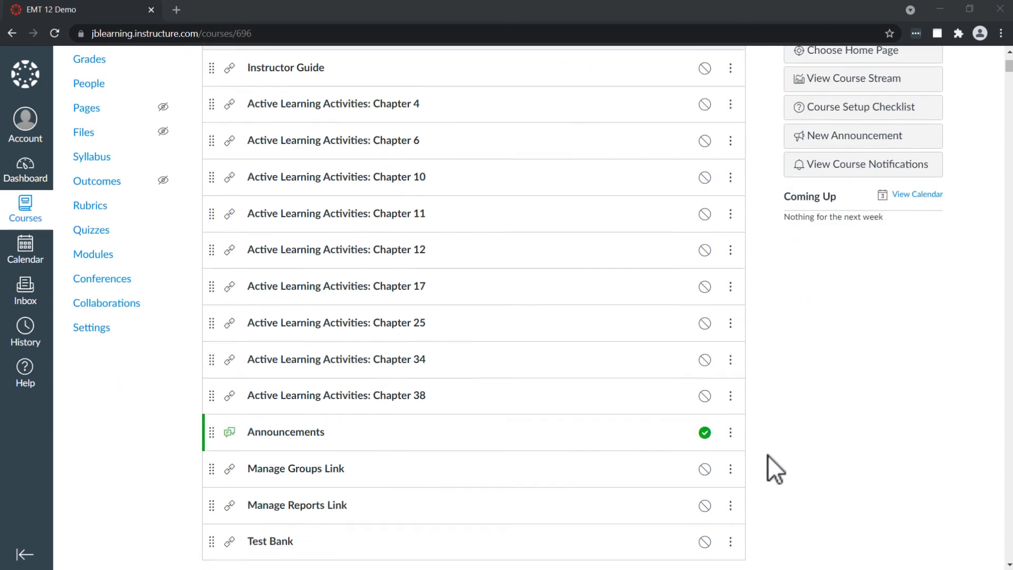
scroll(767, 455, "down", 4)
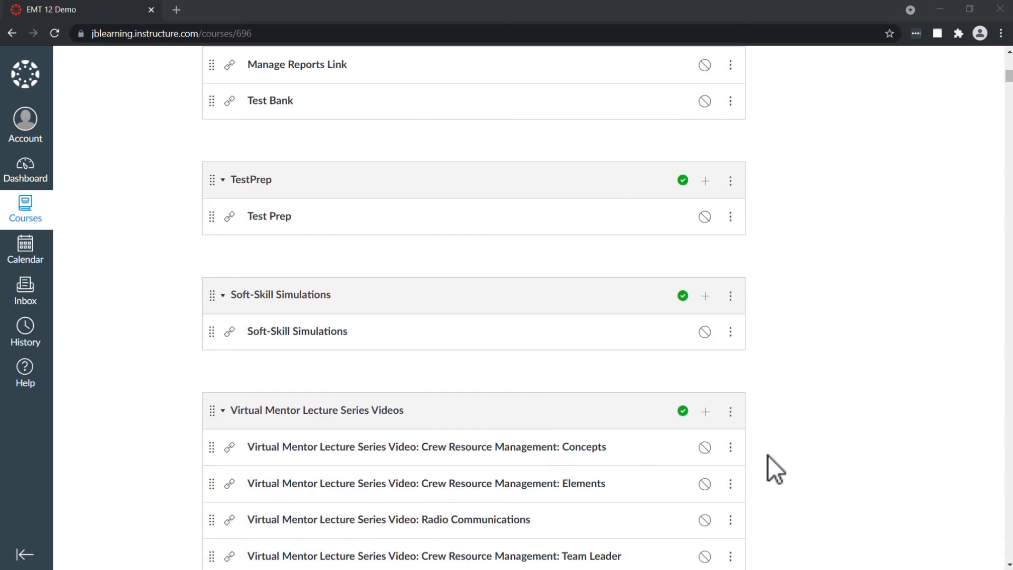
scroll(768, 455, "down", 12)
scroll(768, 455, "down", 12)
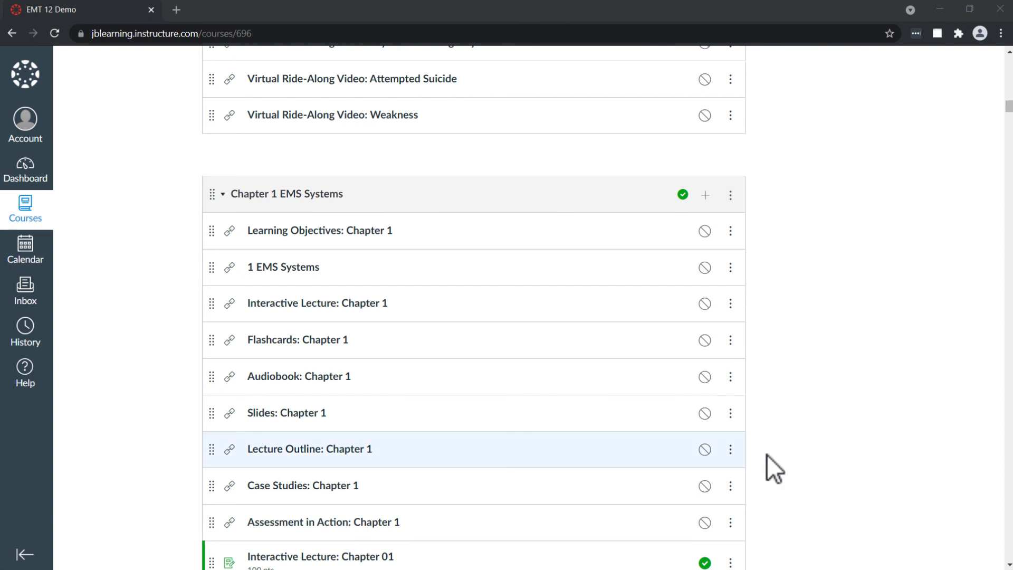
left_click(343, 232)
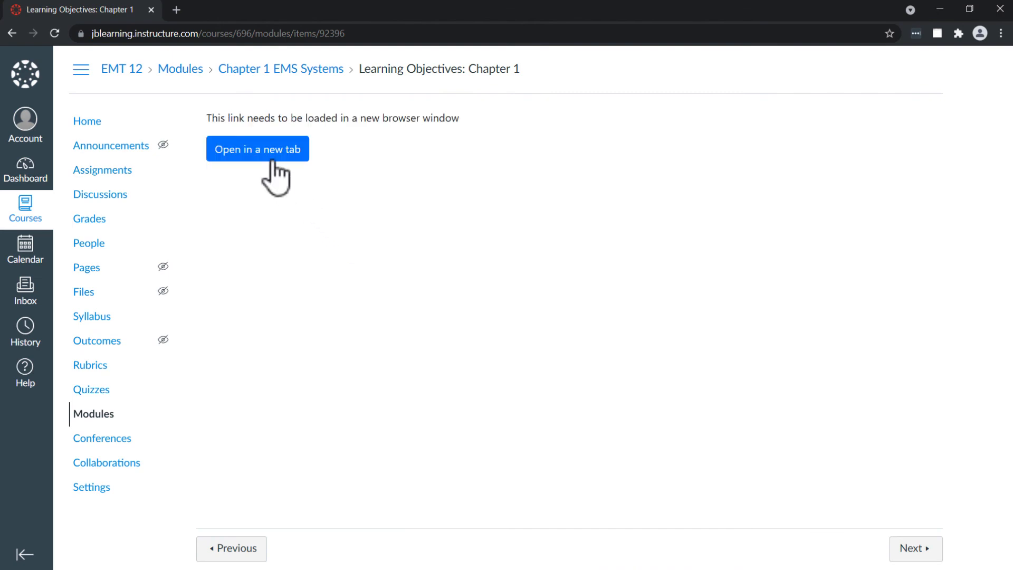
left_click(271, 159)
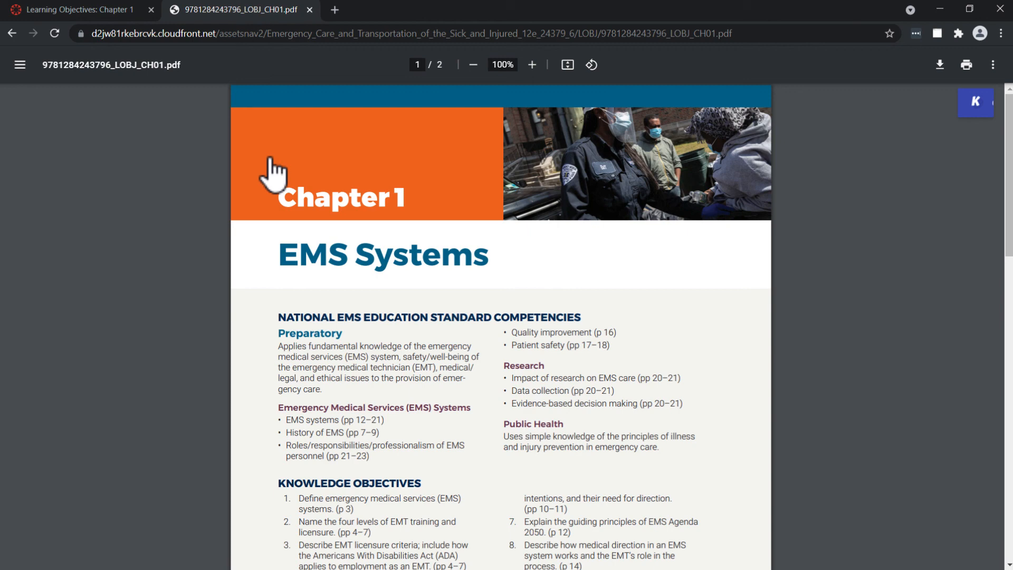
left_click(310, 10)
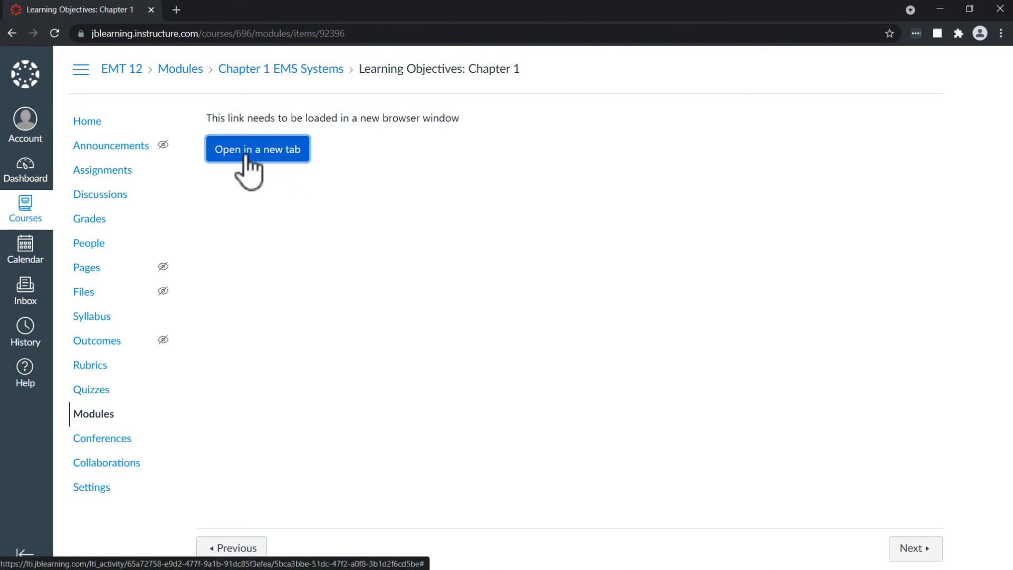
Return to the course home page and unpublish the Announcements item in module 0.
left_click(89, 121)
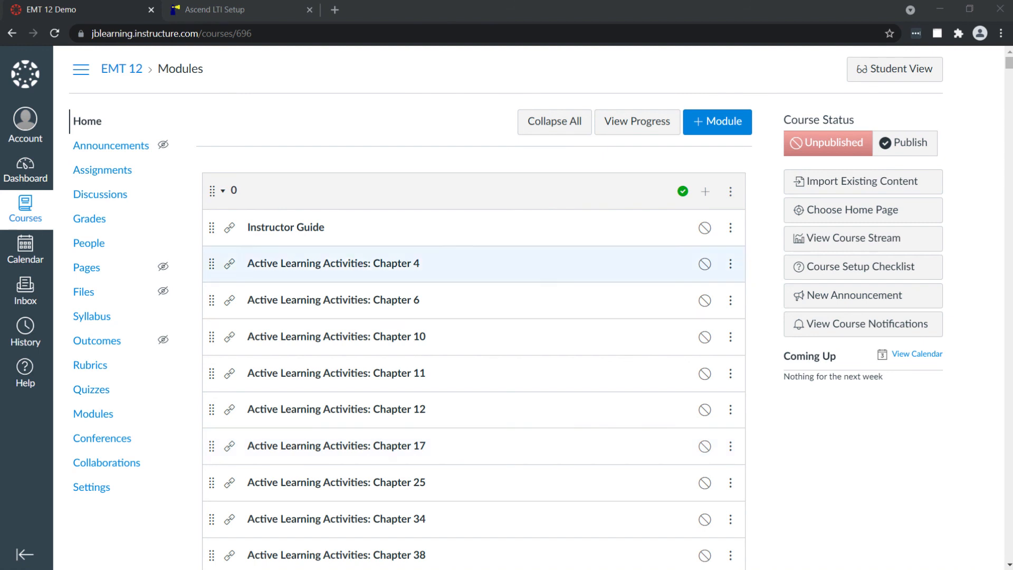
left_click(682, 191)
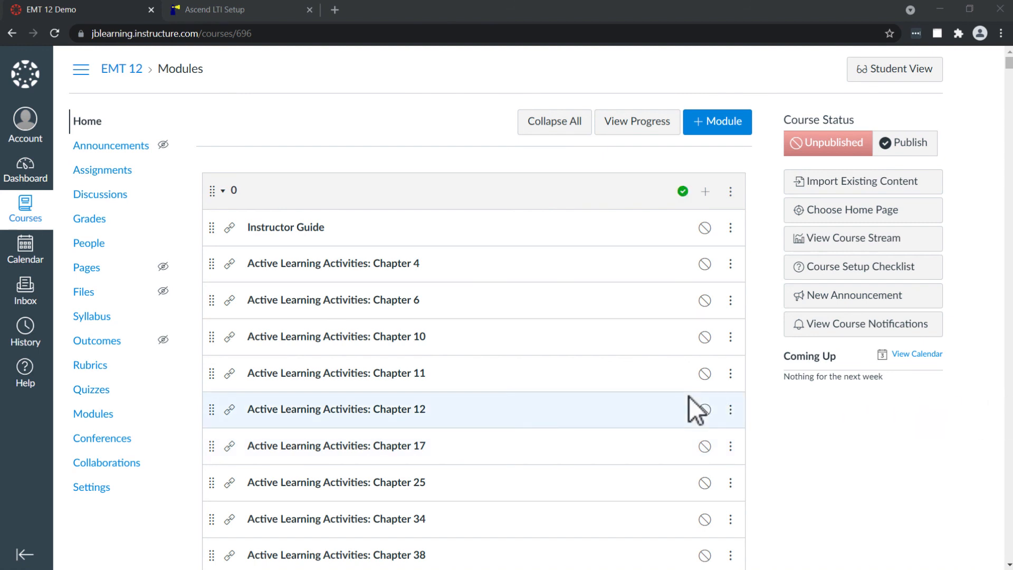
scroll(689, 396, "down", 1)
scroll(688, 397, "down", 2)
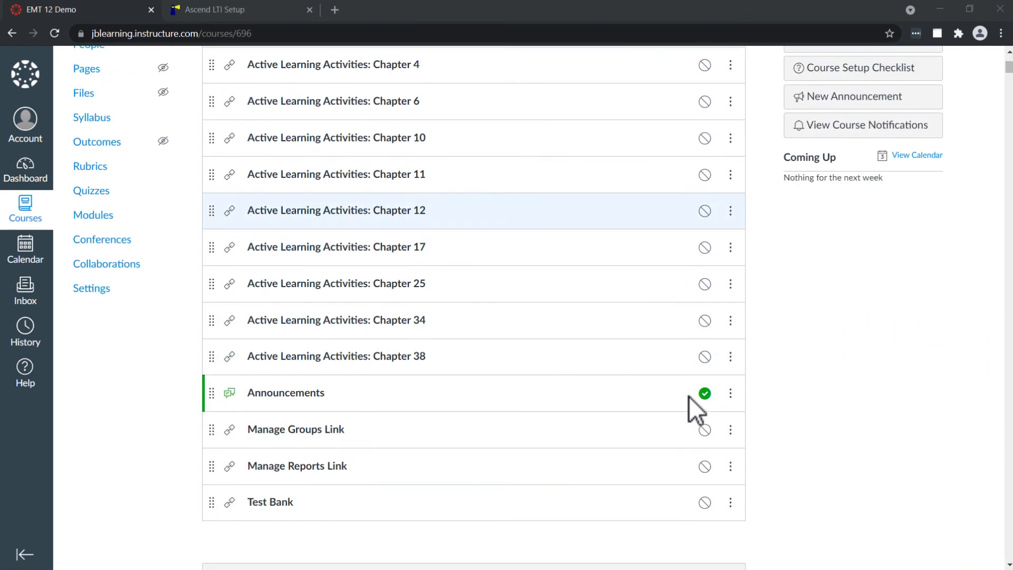
left_click(703, 394)
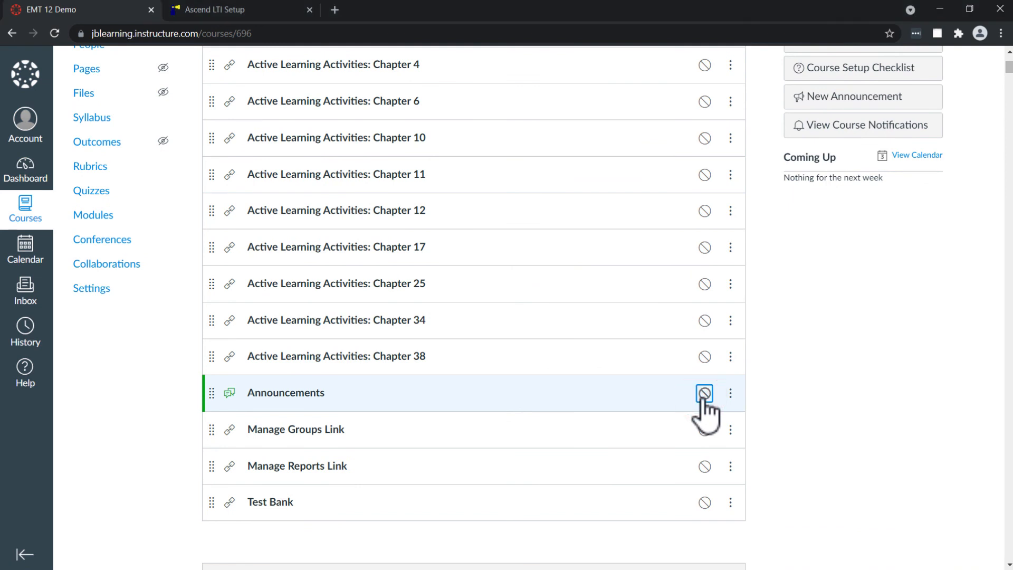
left_click(704, 393)
Try toggling the published state of Interactive Lecture: Chapter 01 in the Chapter 1 EMS Systems module.
scroll(634, 388, "down", 3)
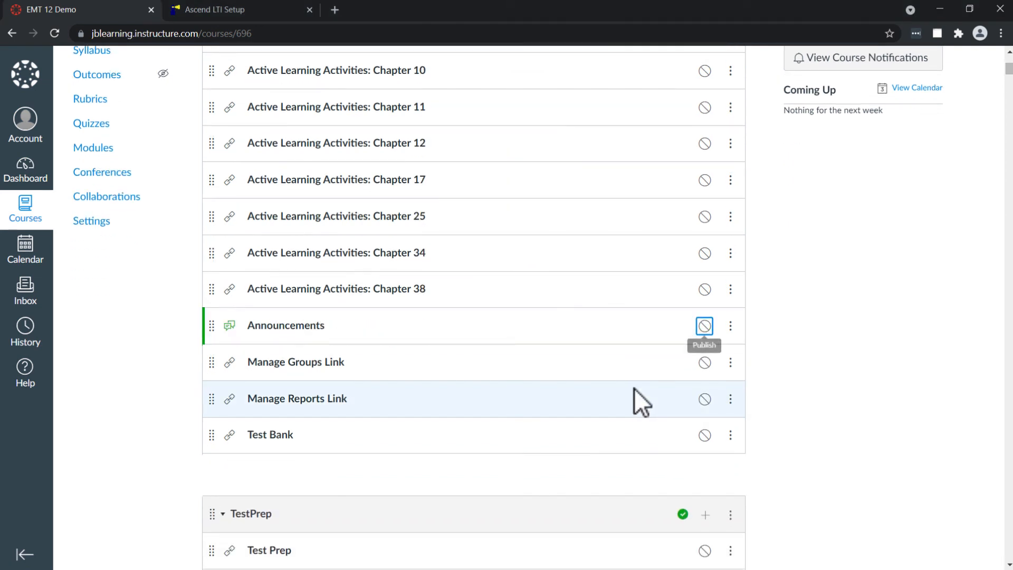
scroll(634, 388, "down", 4)
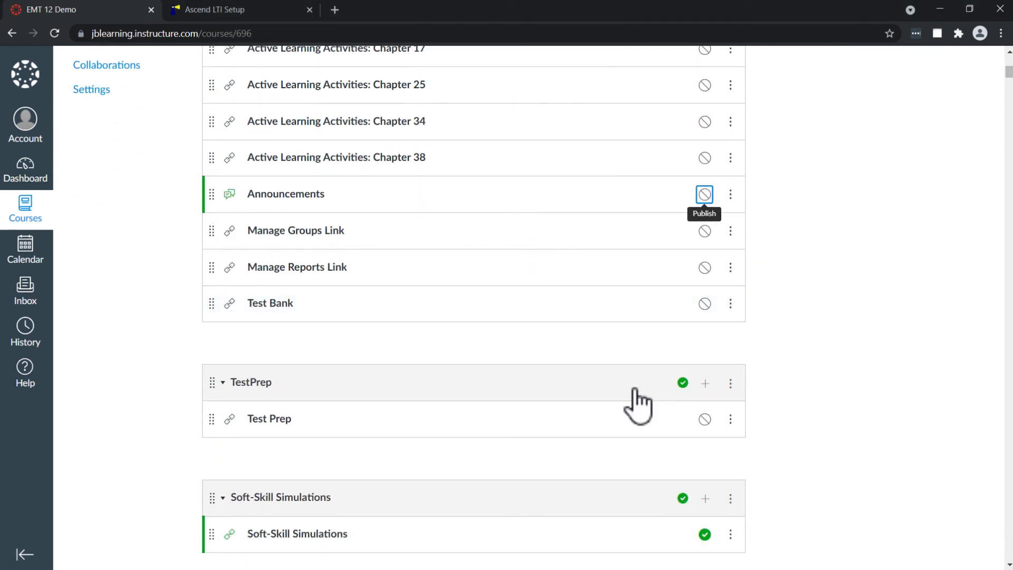
scroll(634, 389, "down", 1)
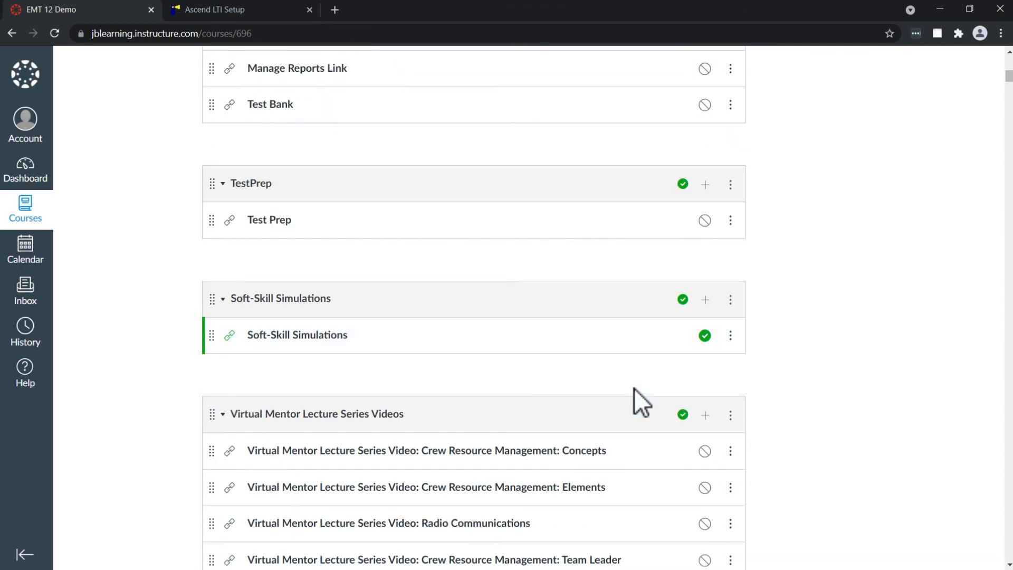
scroll(634, 388, "down", 2)
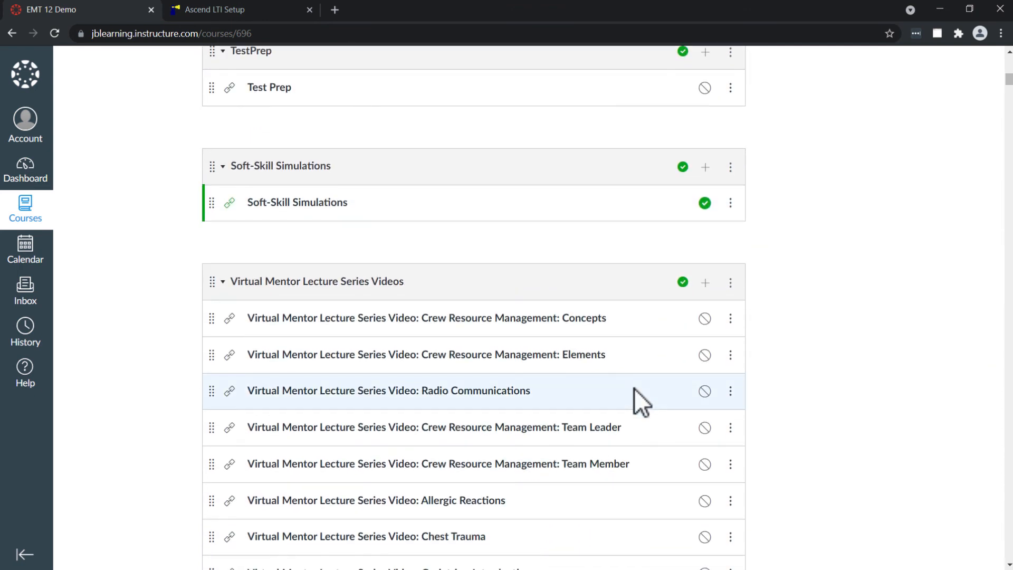
scroll(634, 388, "down", 1)
scroll(634, 388, "down", 12)
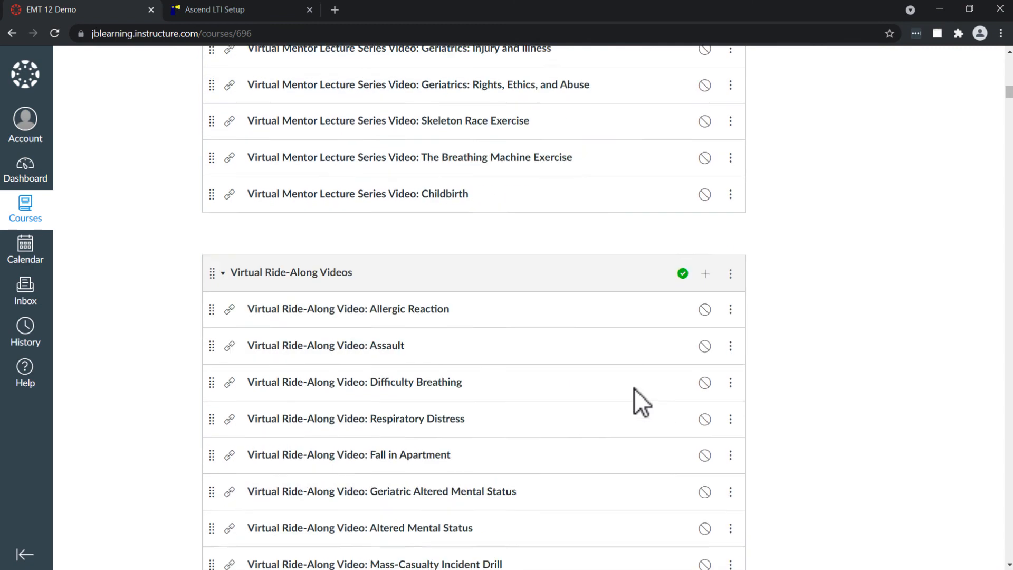
scroll(634, 388, "down", 7)
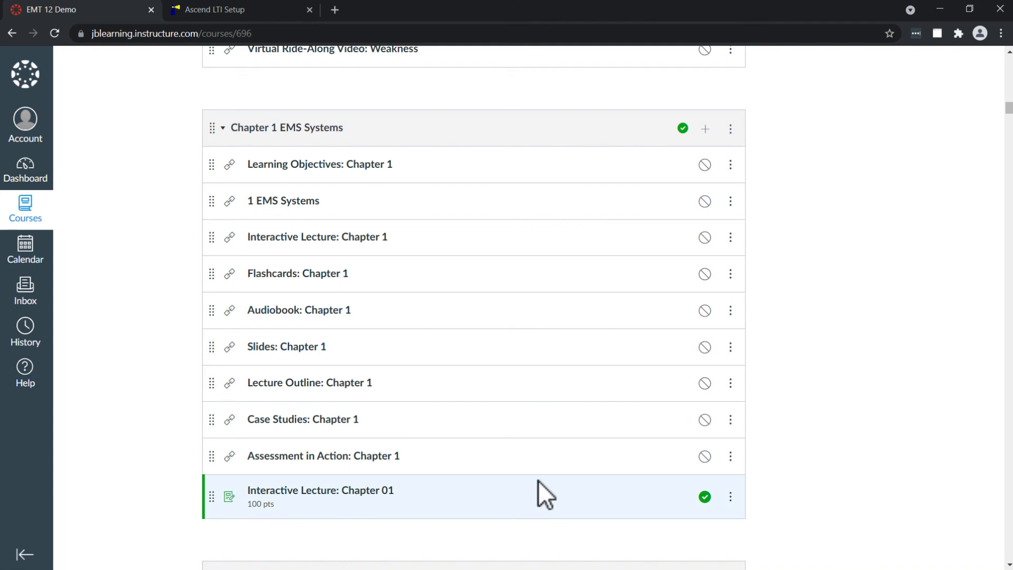
left_click(705, 497)
left_click(703, 501)
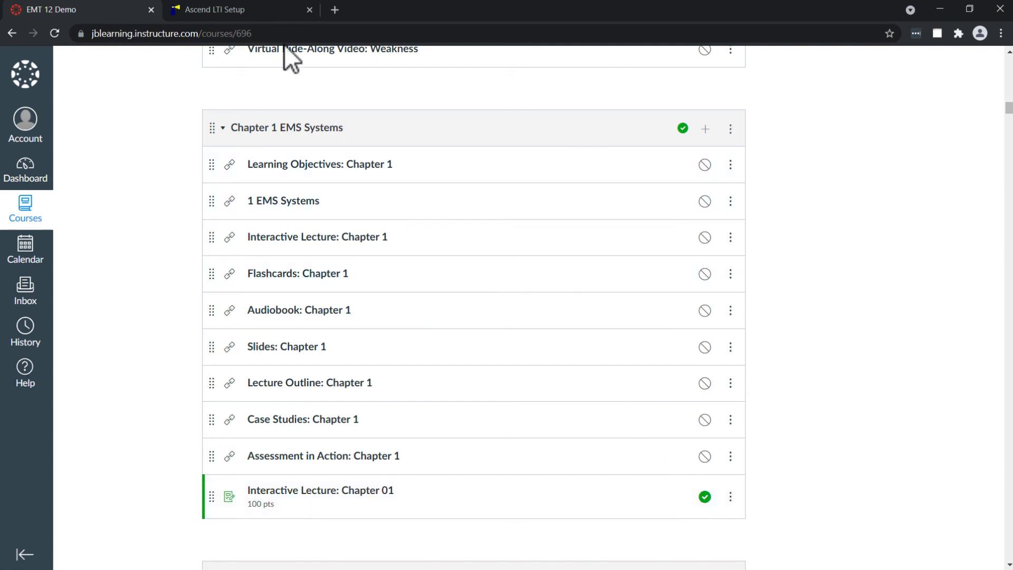
Switch to the Ascend LTI Setup help page and view the Select Course Content for Set-Up section.
left_click(261, 15)
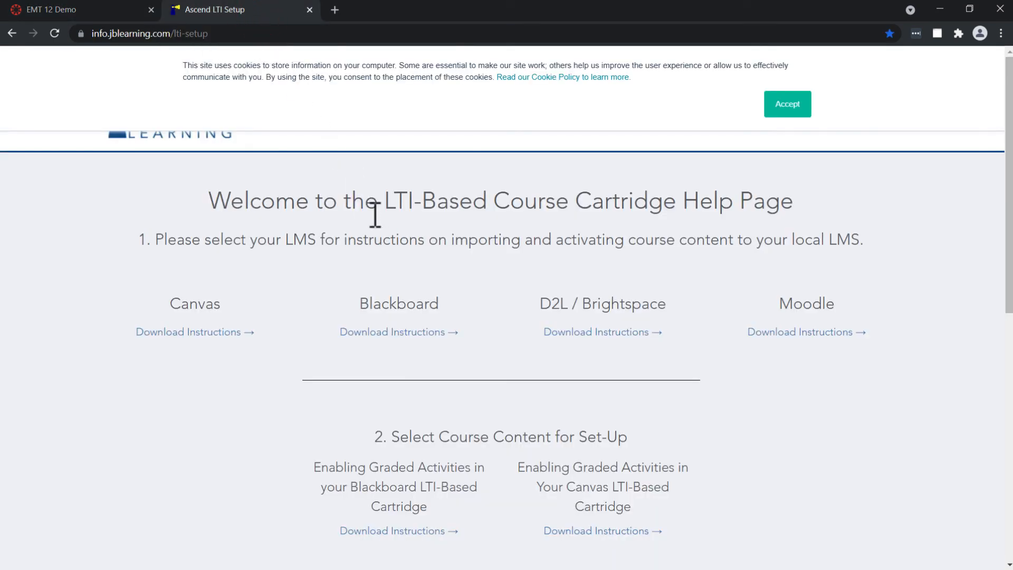
left_click_drag(1009, 181, 998, 292)
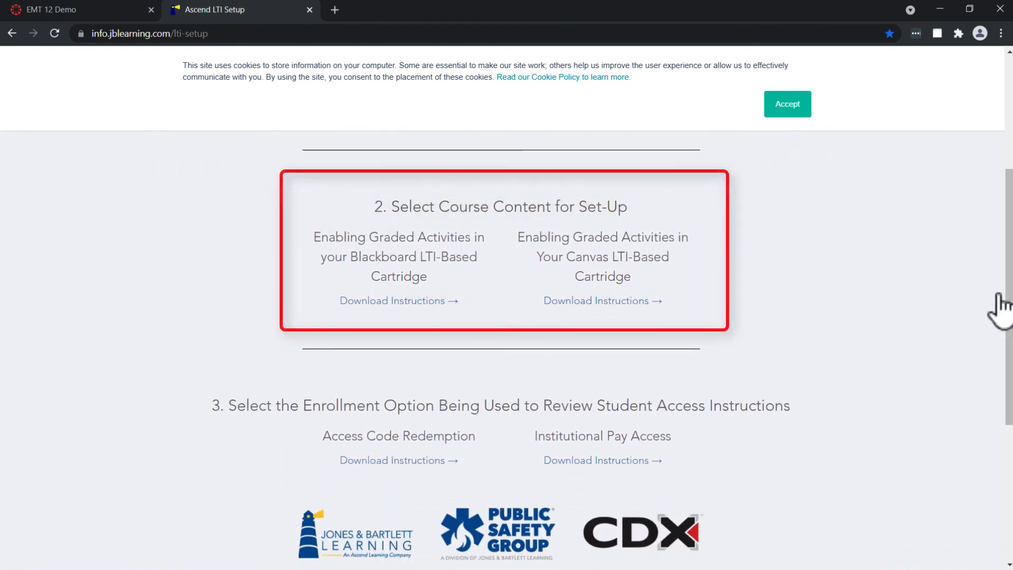